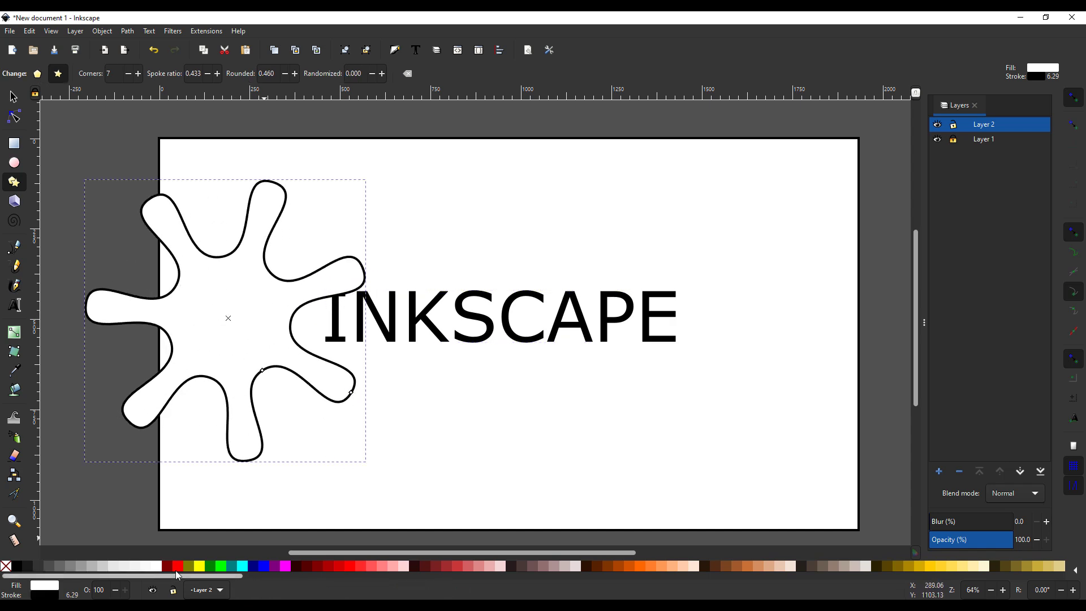
# Drag the red star's base-radius handle with the Node tool until its rays overlap into pointed petals
pyautogui.click(13, 117)
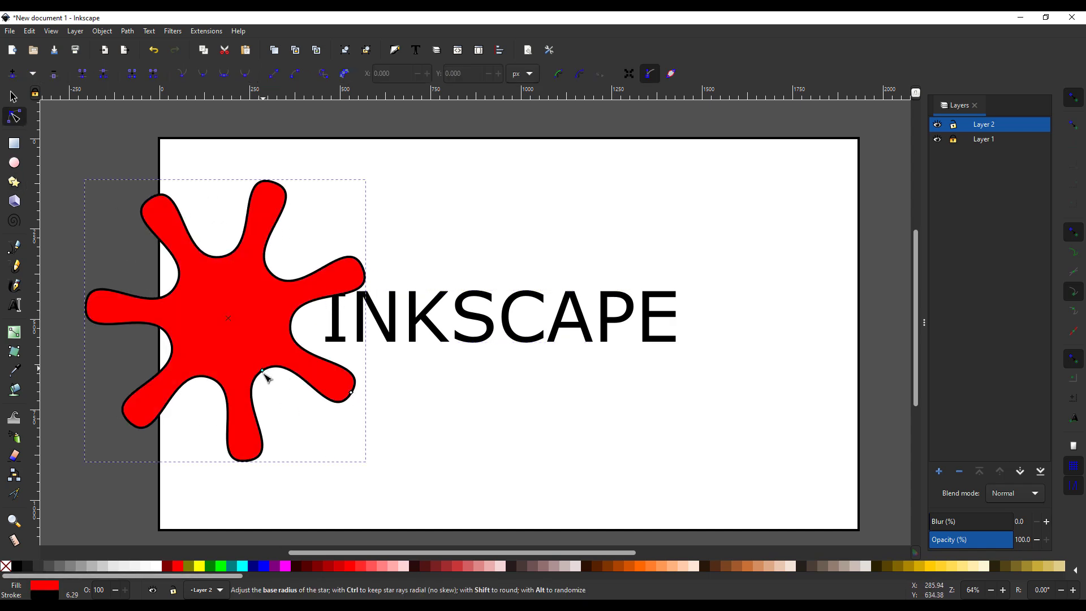
pyautogui.moveTo(264, 371); pyautogui.dragTo(261, 279)
pyautogui.click(12, 95)
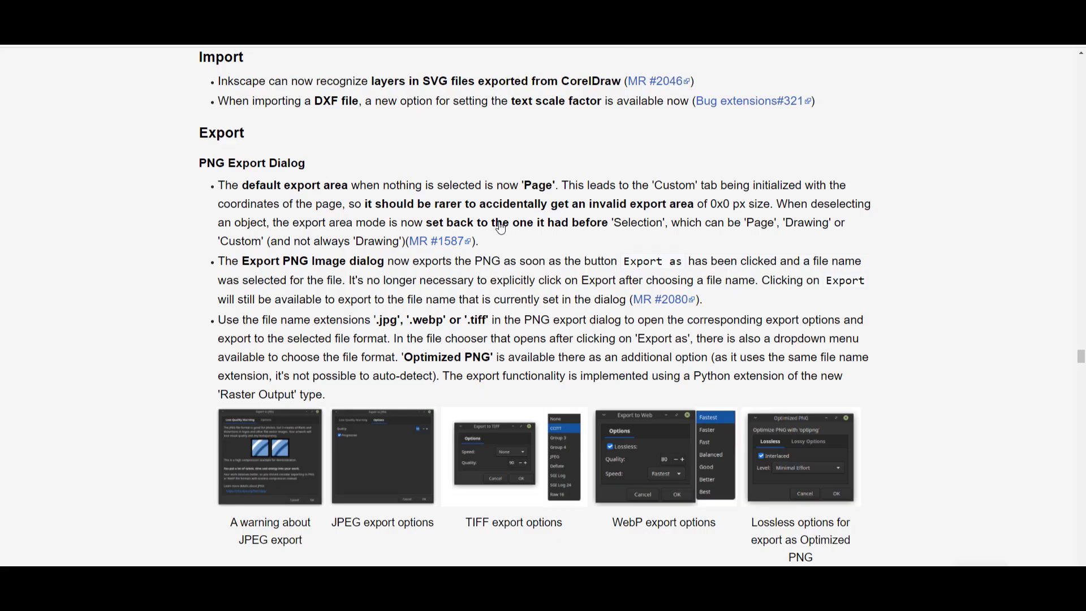
# Scroll the Inkscape 1.1 release notes back up to the Release highlights list
pyautogui.scroll(10, 499, 220)
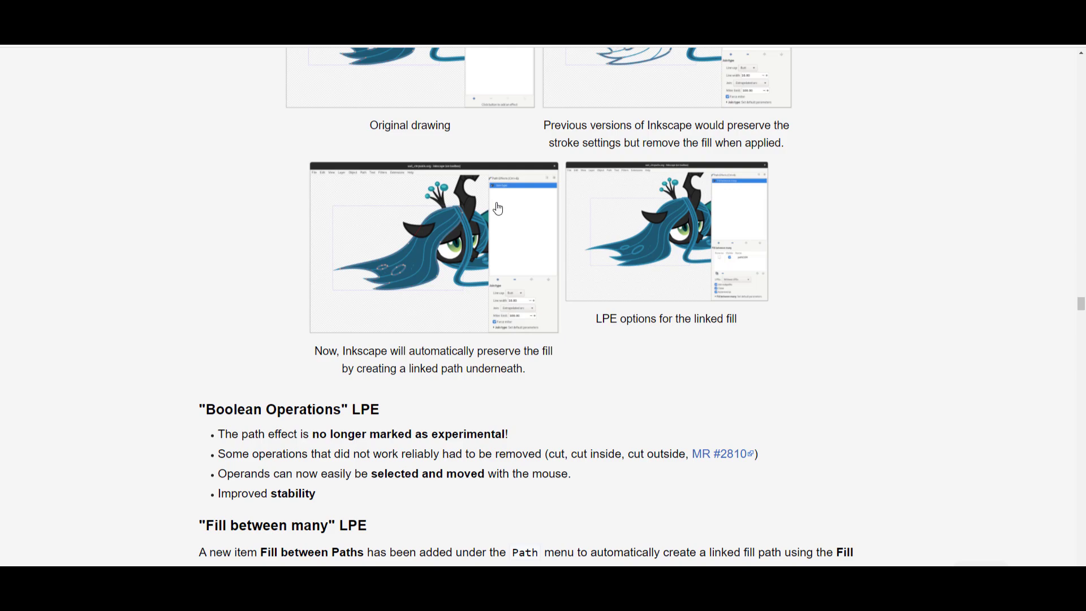
pyautogui.scroll(15, 498, 209)
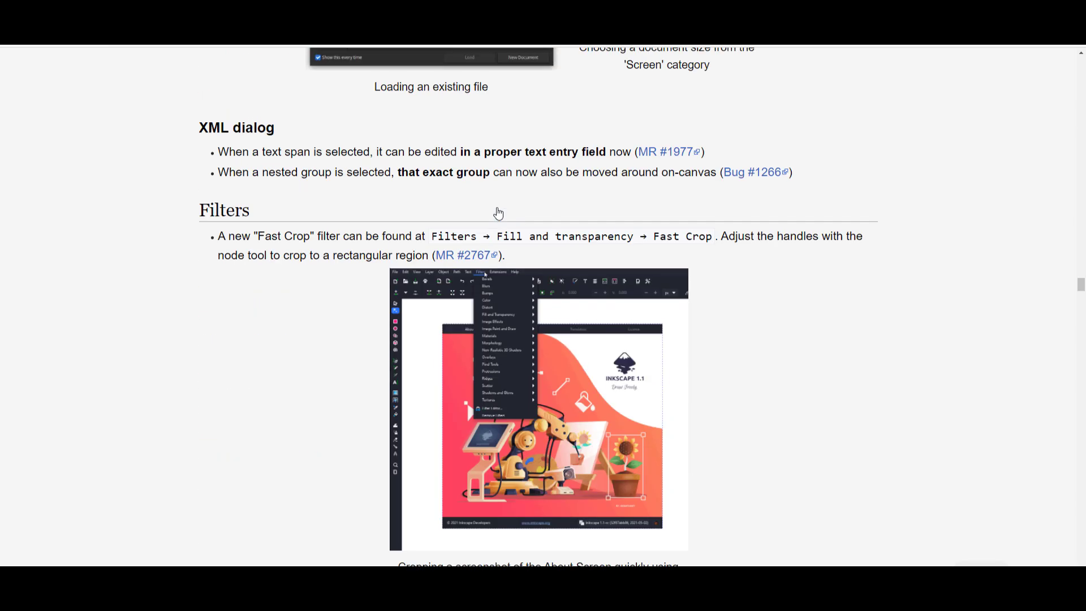
pyautogui.scroll(15, 497, 212)
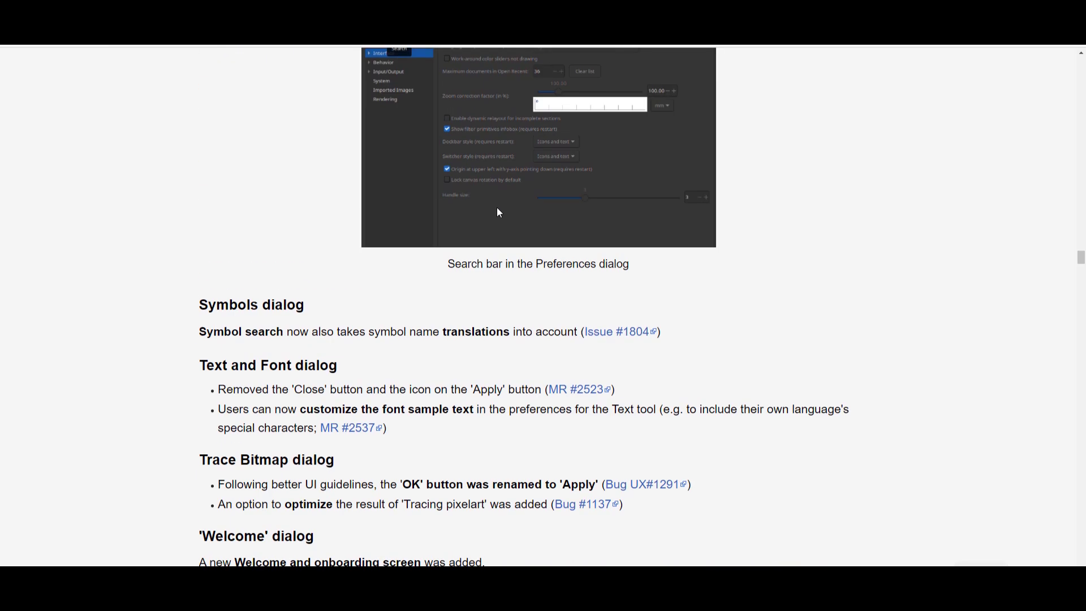
pyautogui.scroll(3, 499, 212)
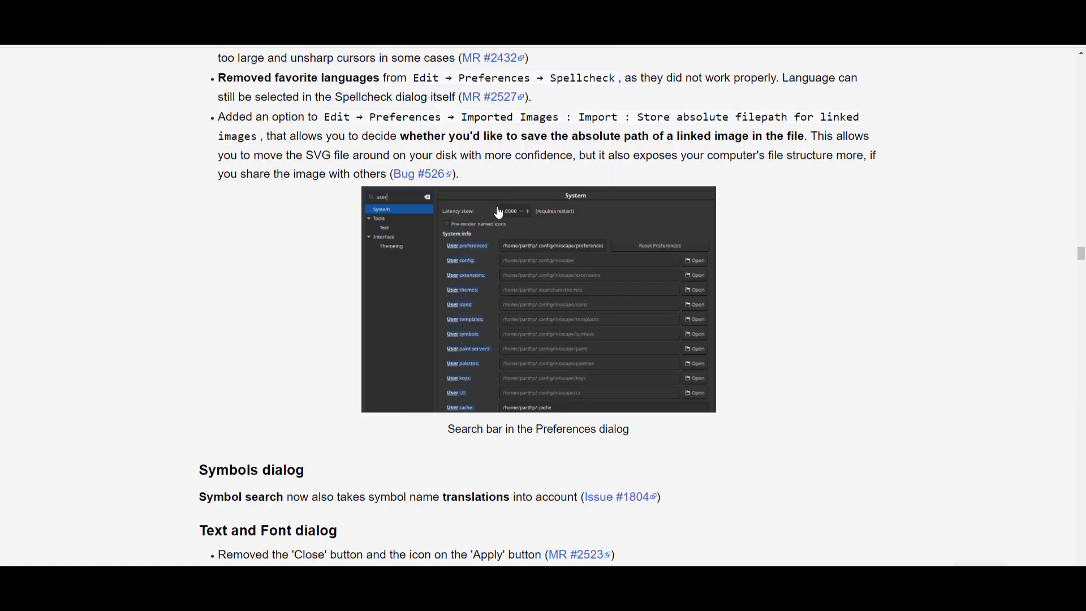
pyautogui.scroll(15, 498, 211)
pyautogui.scroll(15, 498, 208)
pyautogui.scroll(15, 496, 202)
pyautogui.scroll(15, 496, 210)
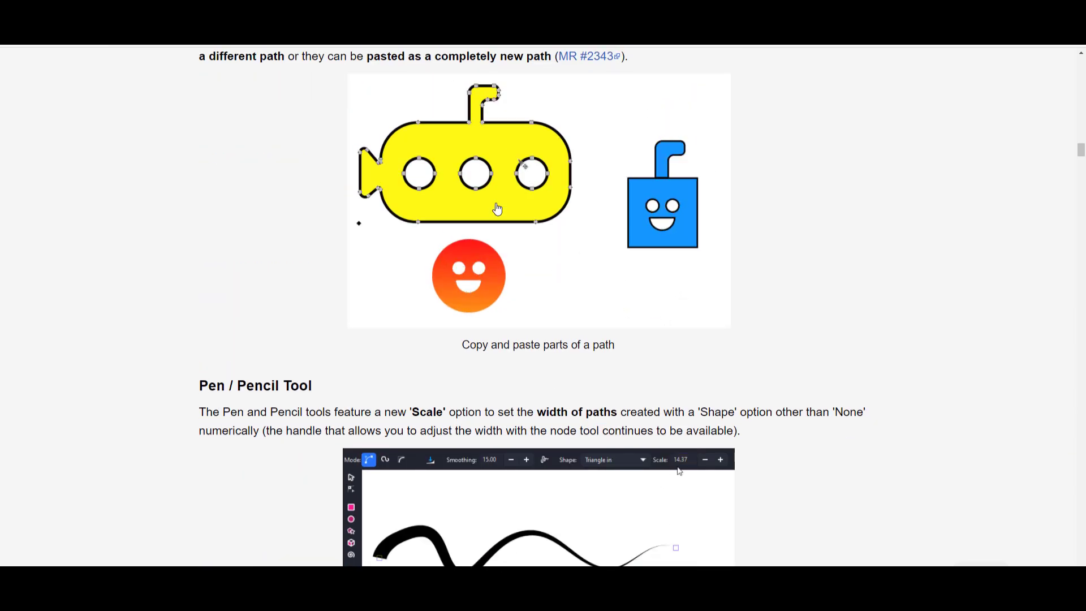
pyautogui.scroll(4, 497, 210)
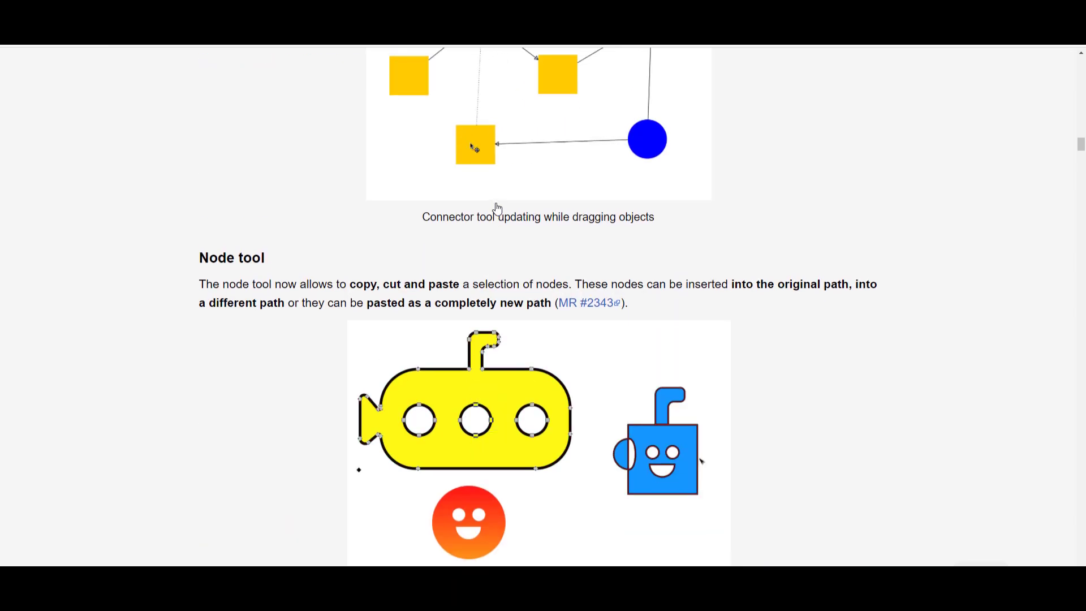
pyautogui.scroll(4, 497, 208)
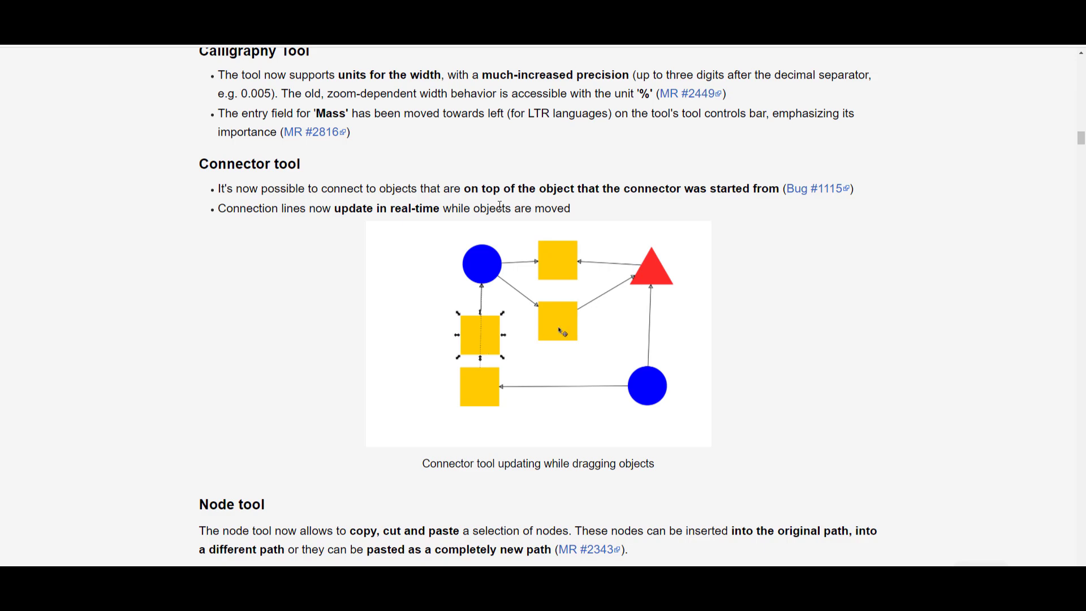
pyautogui.scroll(6, 500, 206)
pyautogui.scroll(10, 500, 206)
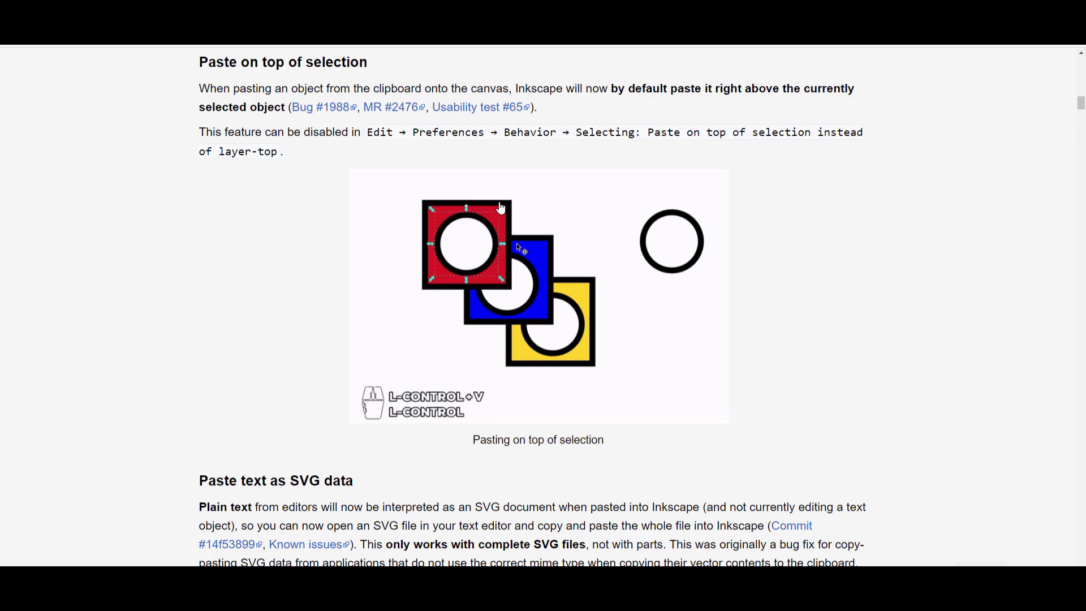
pyautogui.scroll(12, 500, 208)
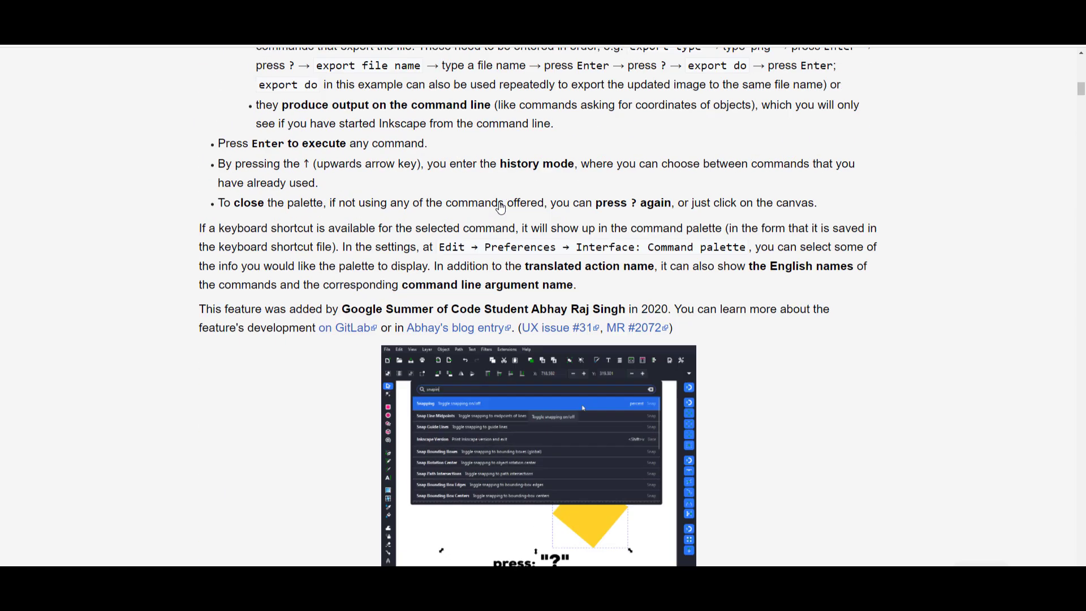
pyautogui.scroll(6, 500, 208)
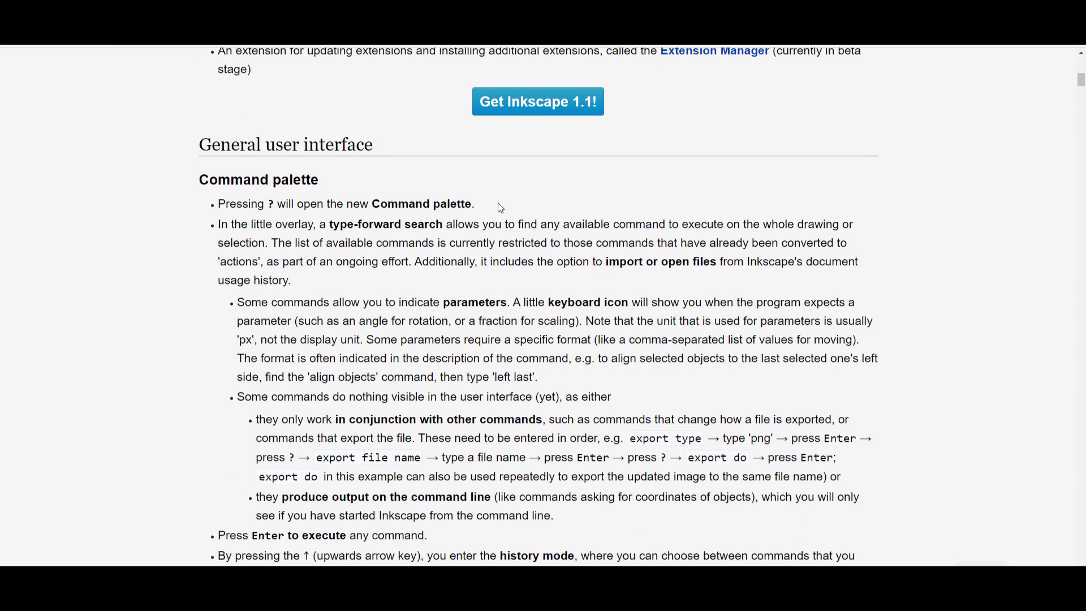
pyautogui.scroll(5, 501, 208)
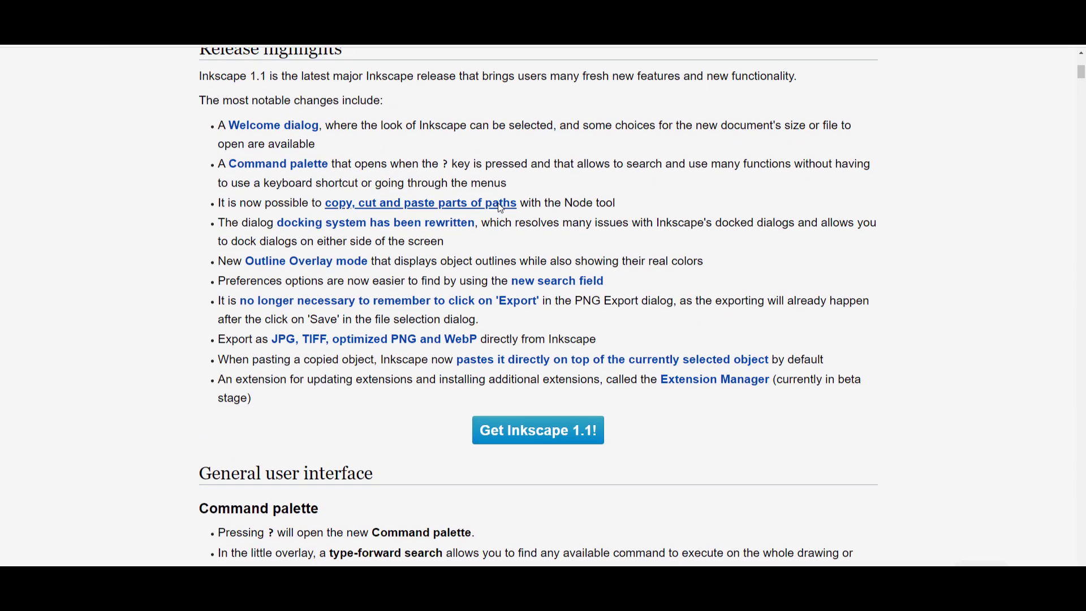
pyautogui.scroll(4, 500, 208)
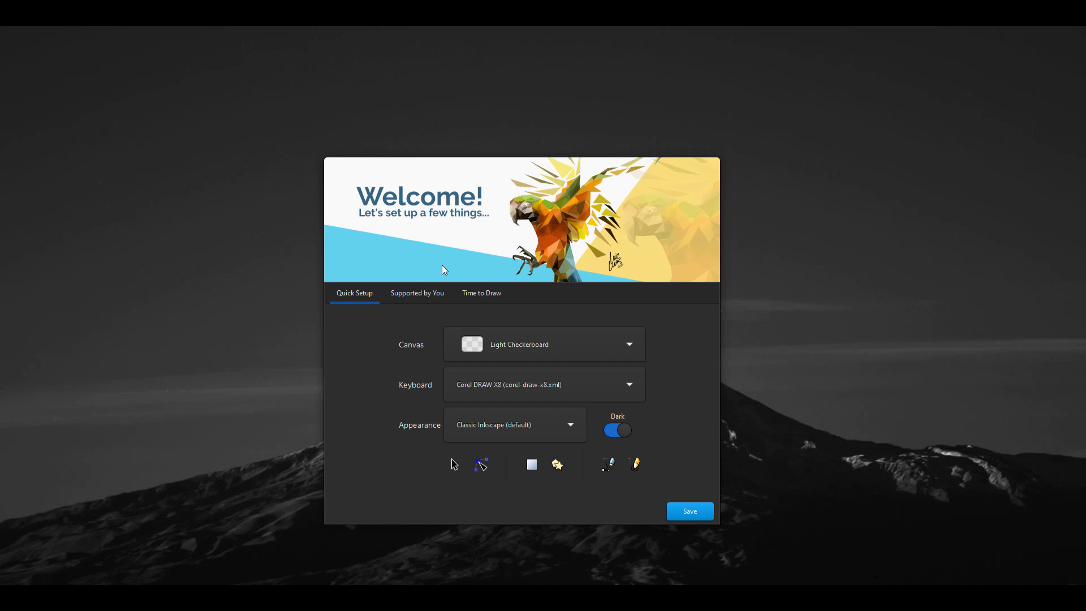
# Set the canvas to Dark and keyboard shortcuts to Inkscape default (inkscape.xml)
pyautogui.click(534, 352)
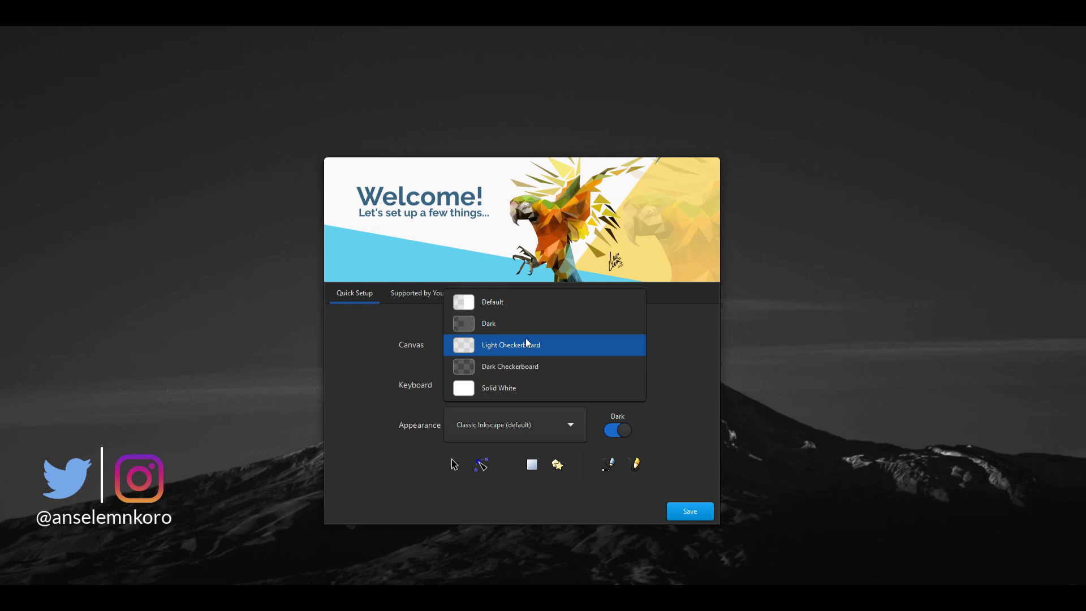
pyautogui.click(521, 330)
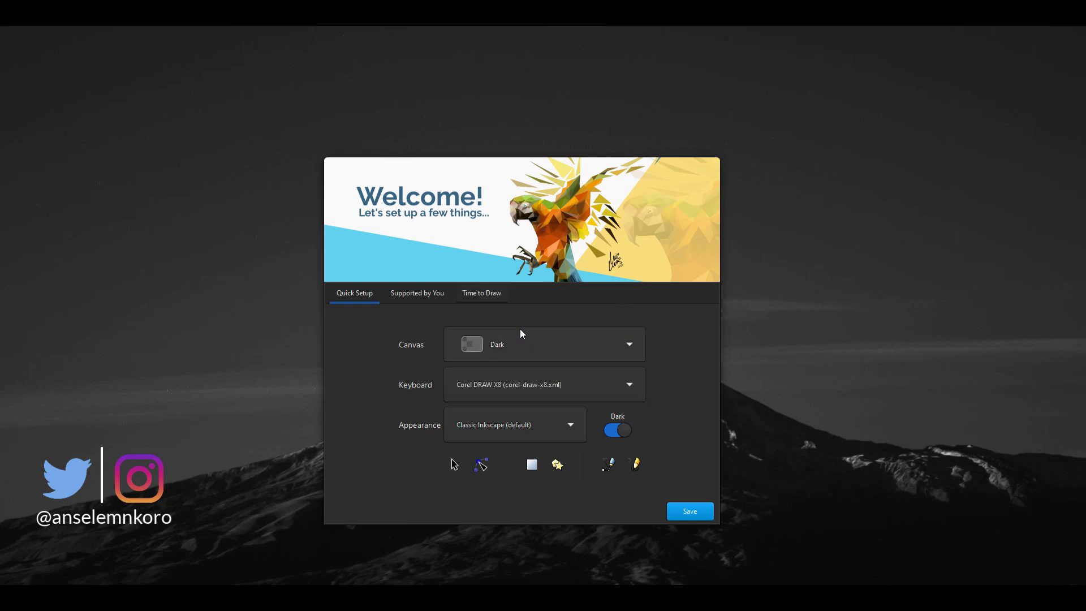
pyautogui.click(523, 396)
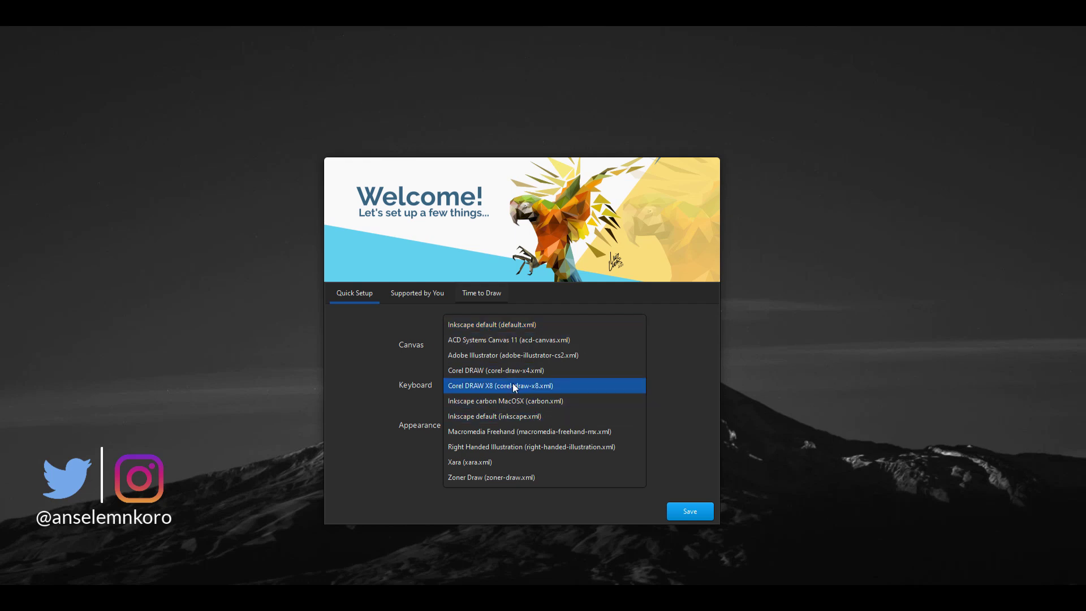
pyautogui.click(544, 416)
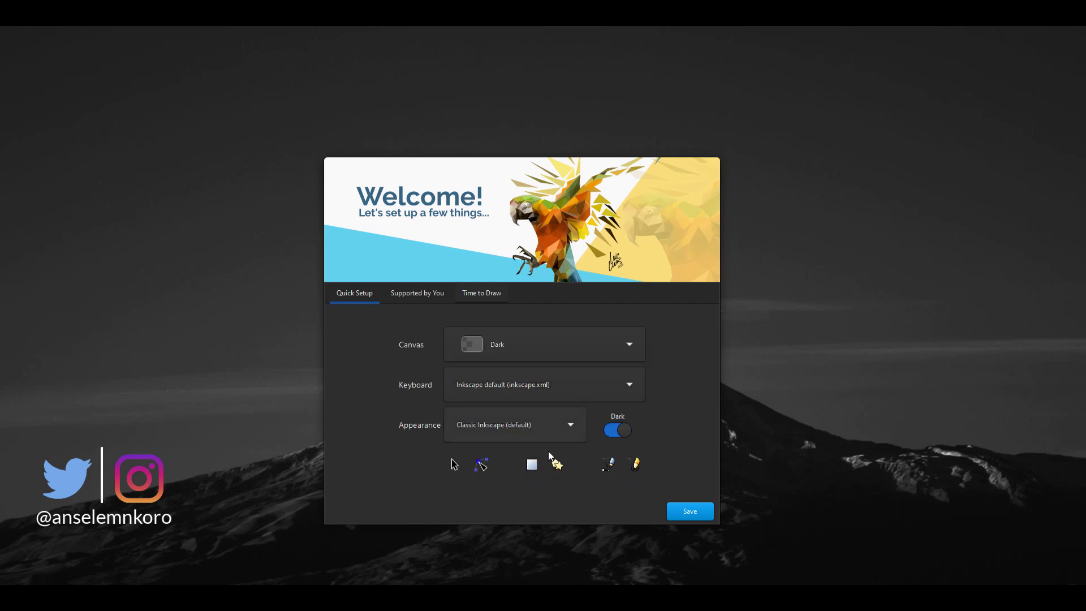
# Try the Colorful, Grayscale and System Default interface themes
pyautogui.click(518, 423)
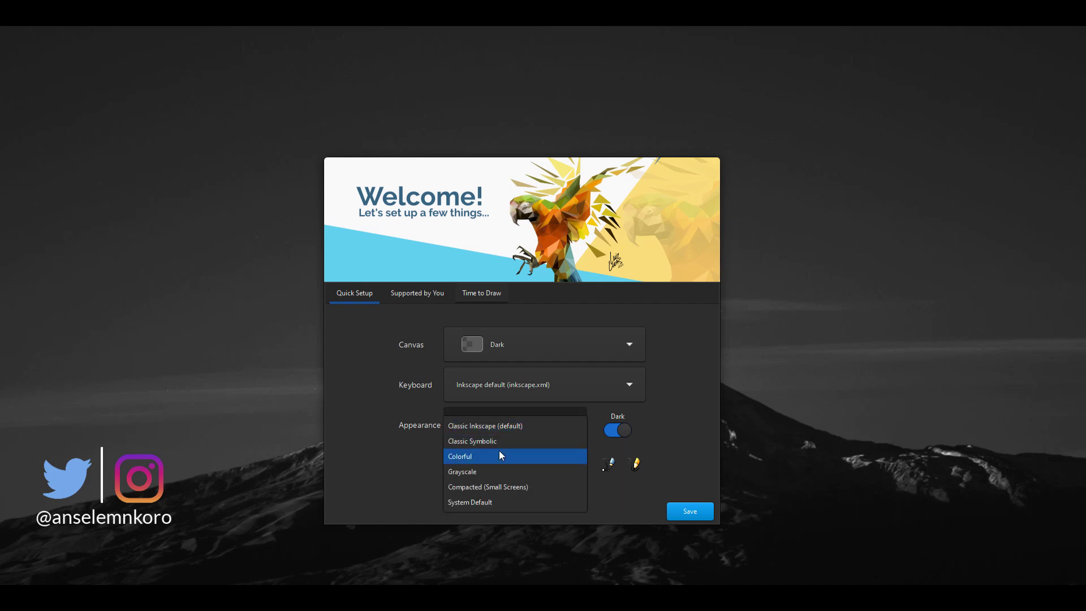
pyautogui.click(499, 451)
pyautogui.click(504, 428)
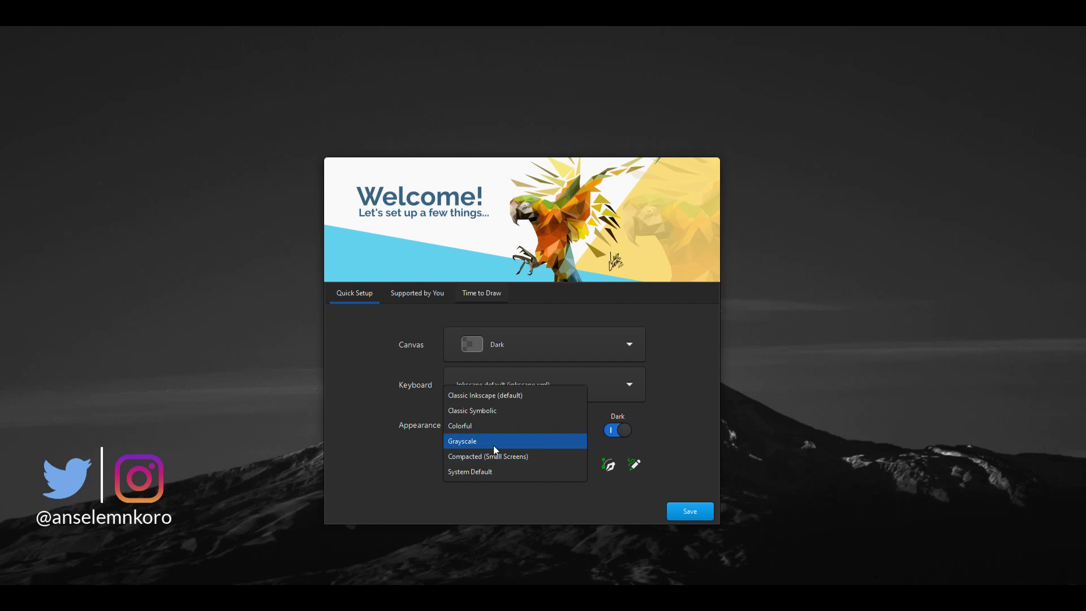
pyautogui.click(493, 446)
pyautogui.click(527, 432)
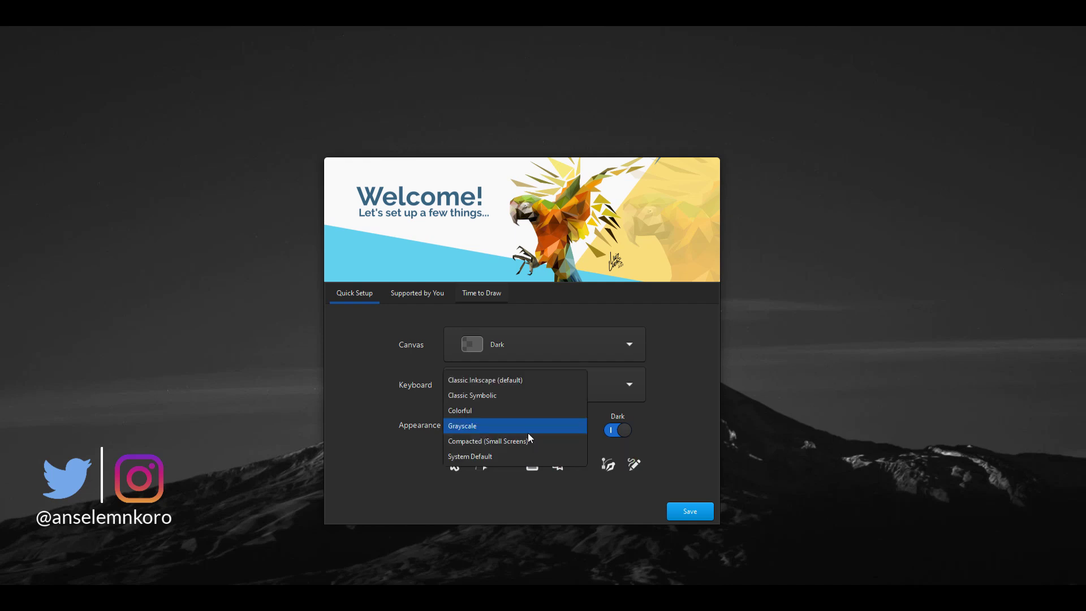
pyautogui.click(498, 454)
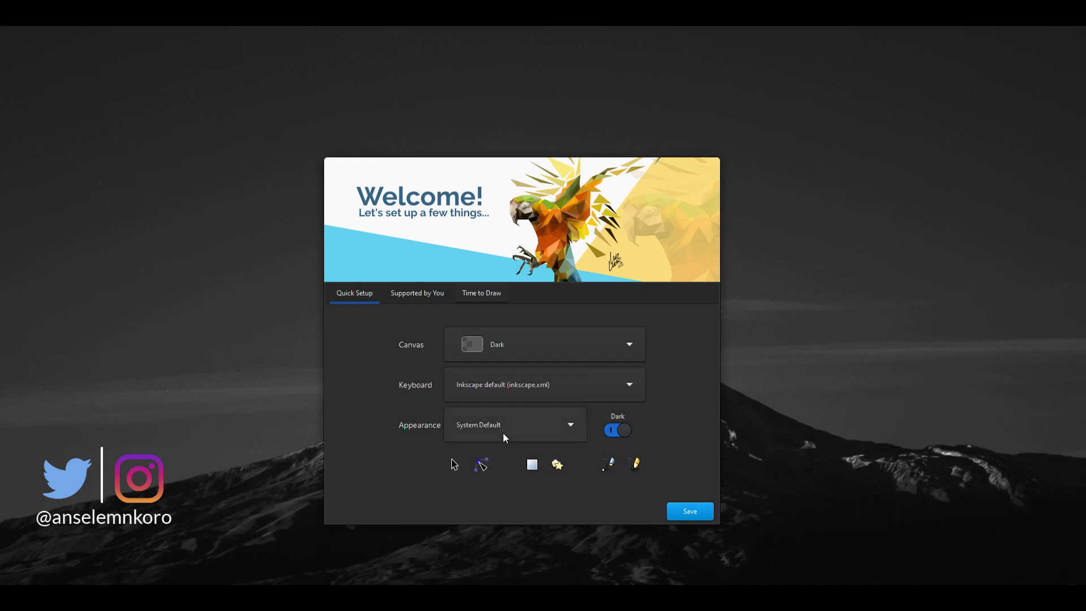
pyautogui.click(505, 437)
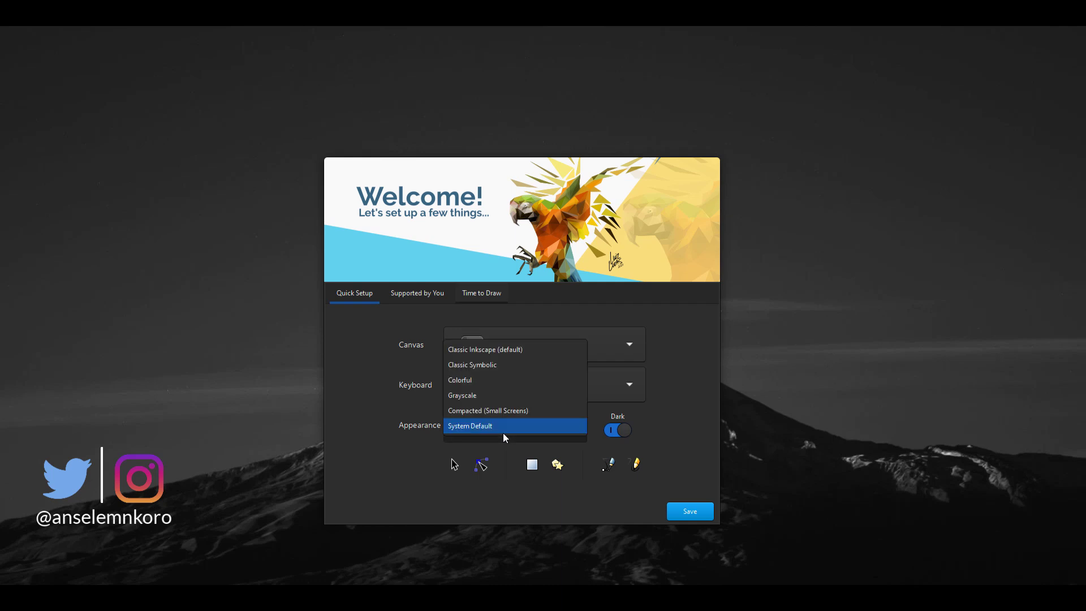
# Return to the Classic Inkscape theme with the dark theme on, and save the setup
pyautogui.click(504, 355)
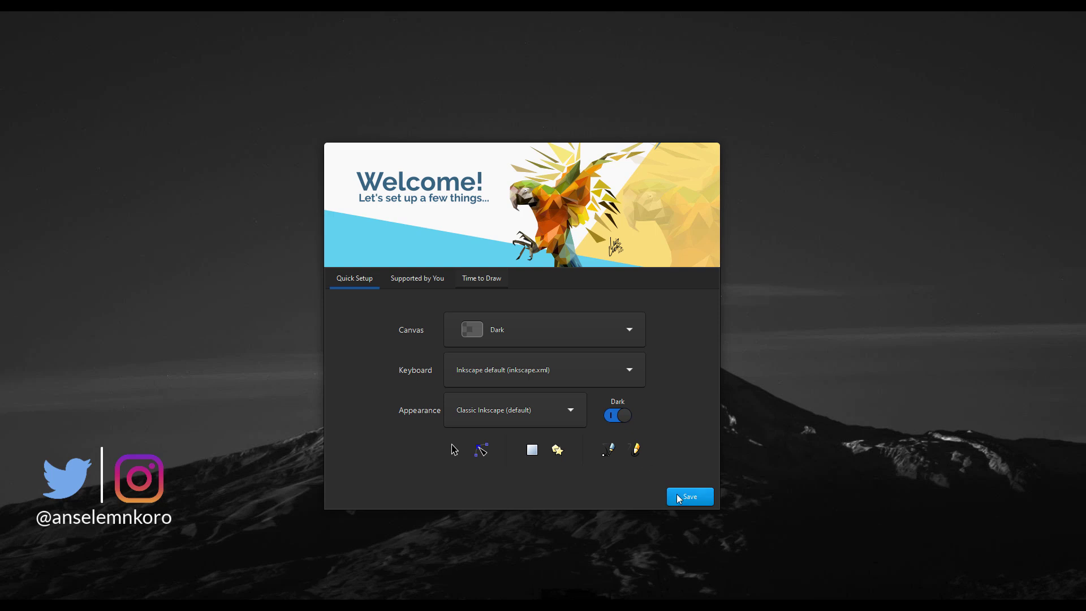
pyautogui.click(621, 419)
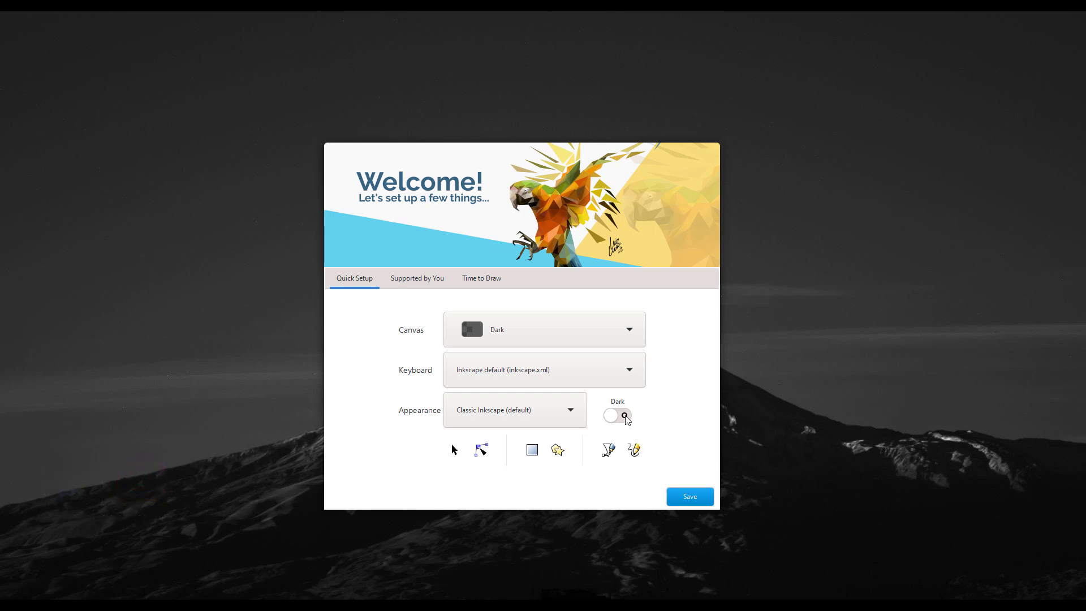
pyautogui.click(624, 416)
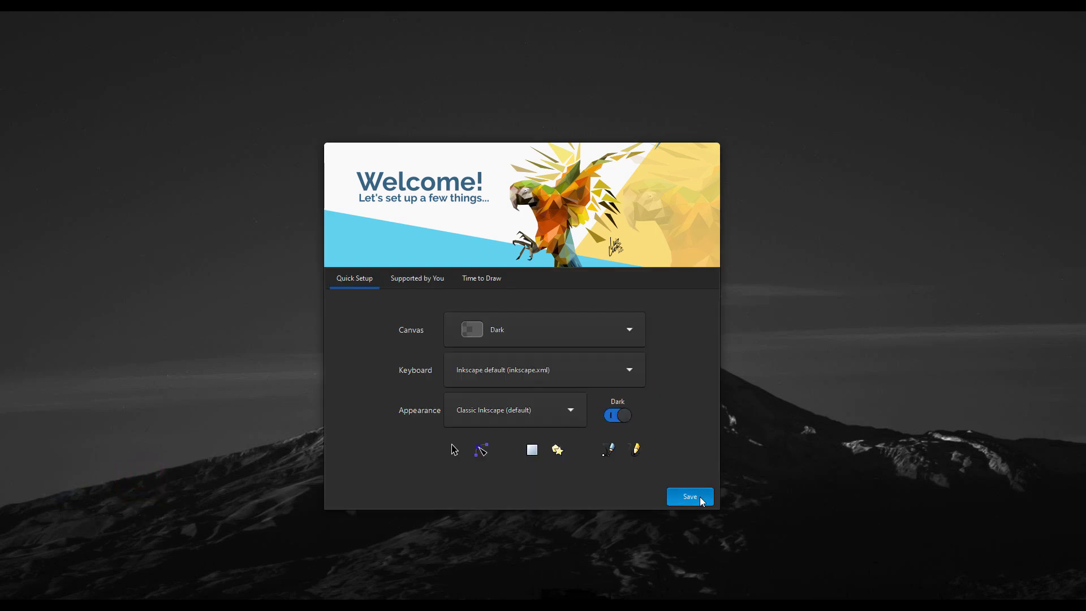
pyautogui.click(700, 498)
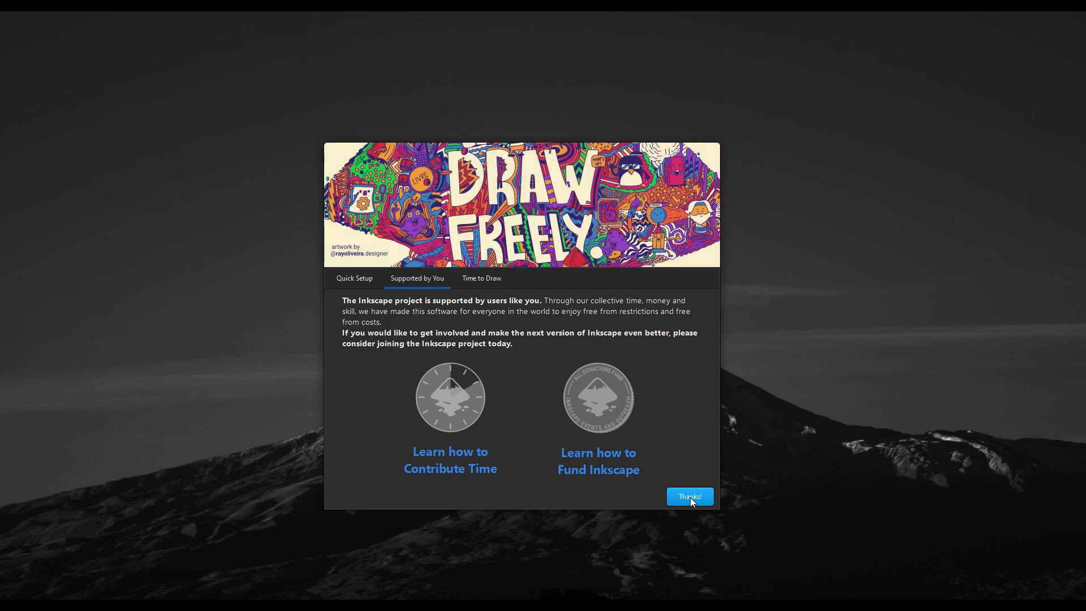
# Create a new document from the Screen category's Desktop 1080p template
pyautogui.click(690, 497)
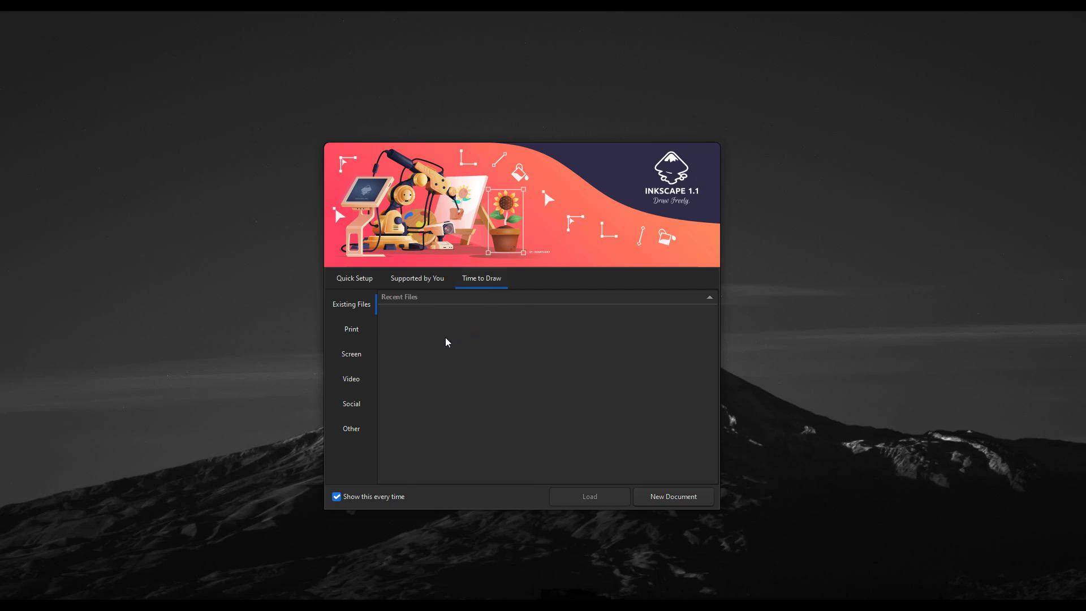
pyautogui.click(350, 351)
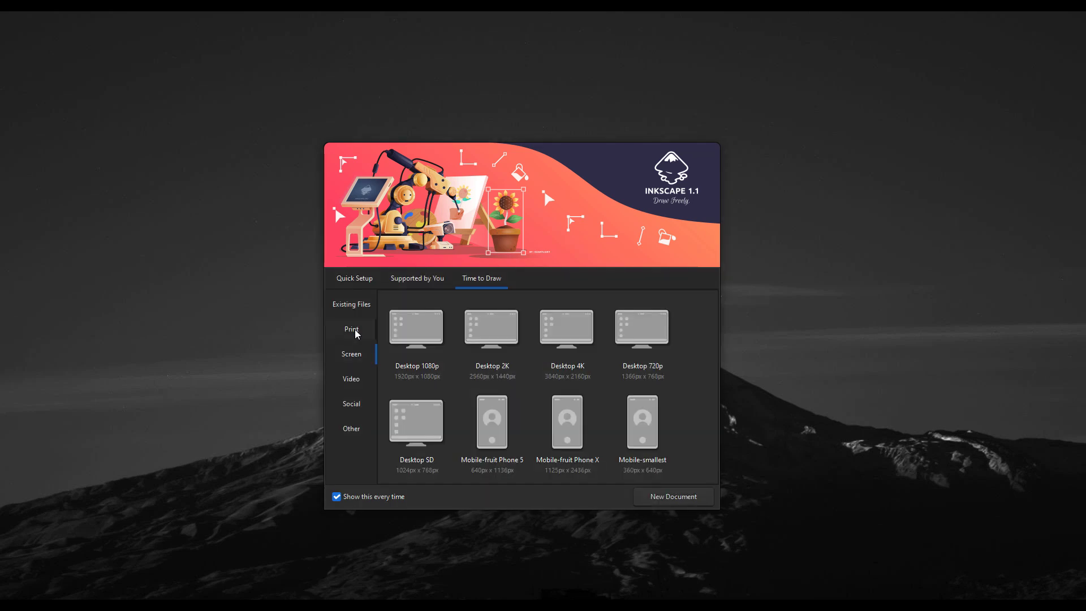
pyautogui.doubleClick(399, 337)
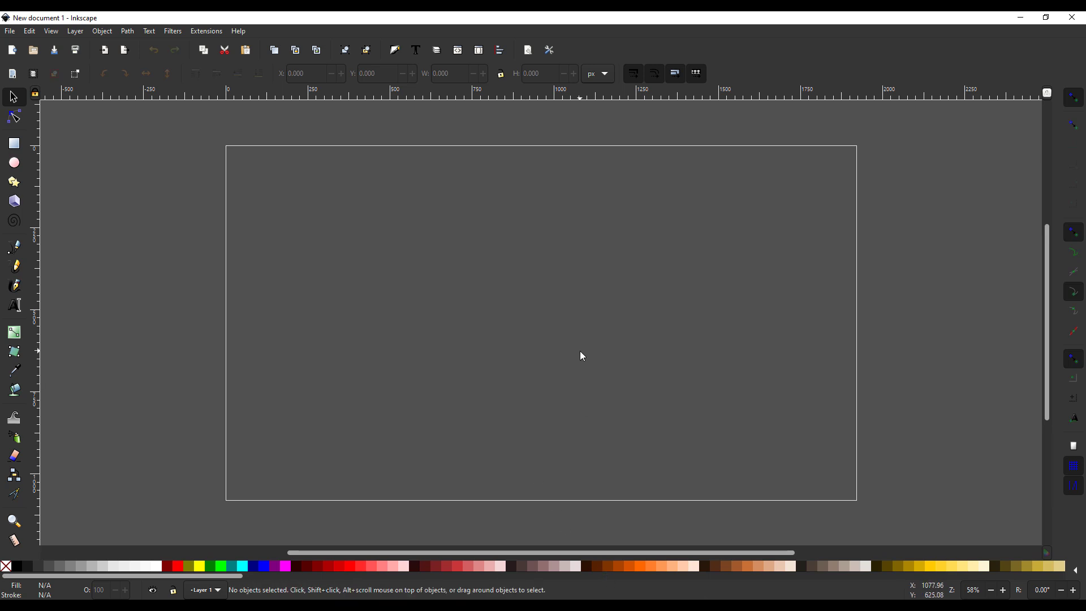
# Zoom to 64% and draw a page-sized 1920 × 1081 px rectangle with square corners
pyautogui.scroll(-2, 581, 353)
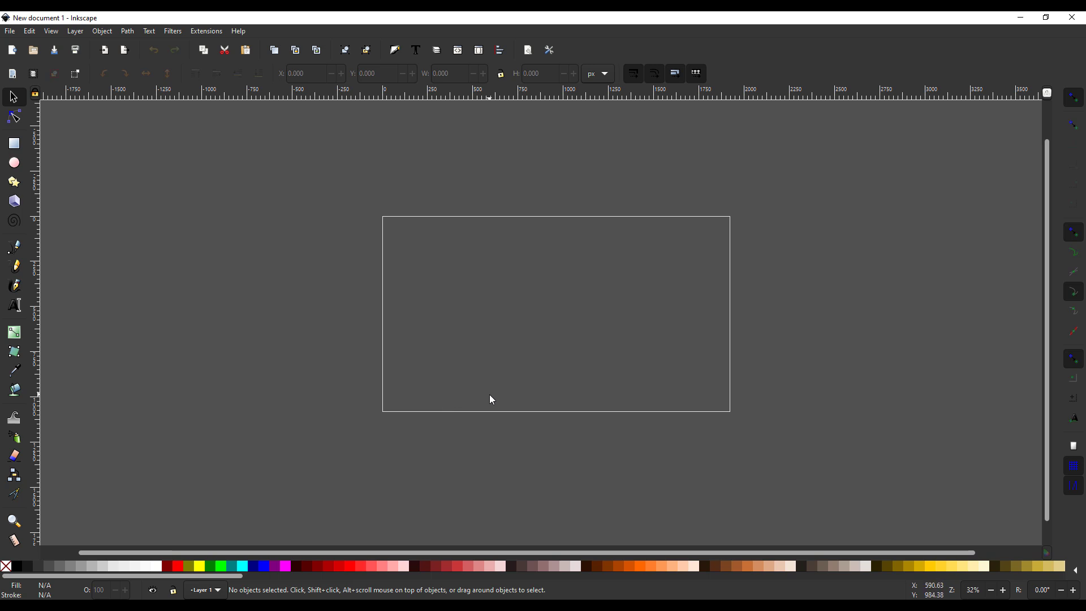
pyautogui.scroll(-4, 491, 396)
pyautogui.scroll(10, 493, 396)
pyautogui.scroll(-12, 494, 396)
pyautogui.scroll(6, 494, 396)
pyautogui.hscroll(-10, 495, 395)
pyautogui.hscroll(14, 494, 391)
pyautogui.hscroll(12, 493, 391)
pyautogui.hscroll(-12, 493, 392)
pyautogui.keyDown('ctrl'); pyautogui.scroll(2, 469, 338); pyautogui.keyUp('ctrl')
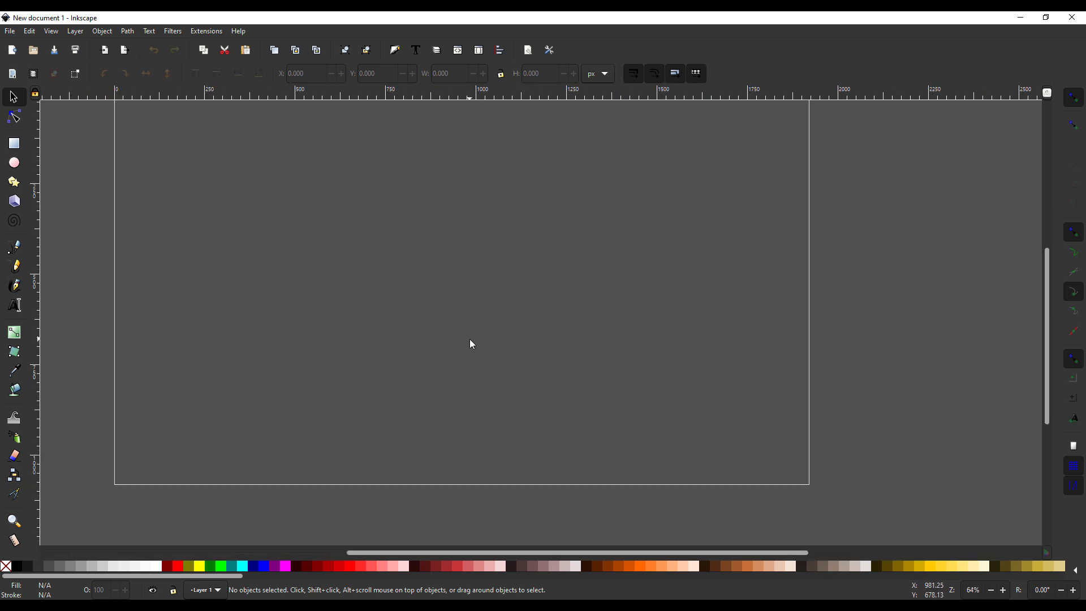
pyautogui.scroll(2, 462, 338)
pyautogui.hscroll(-4, 461, 338)
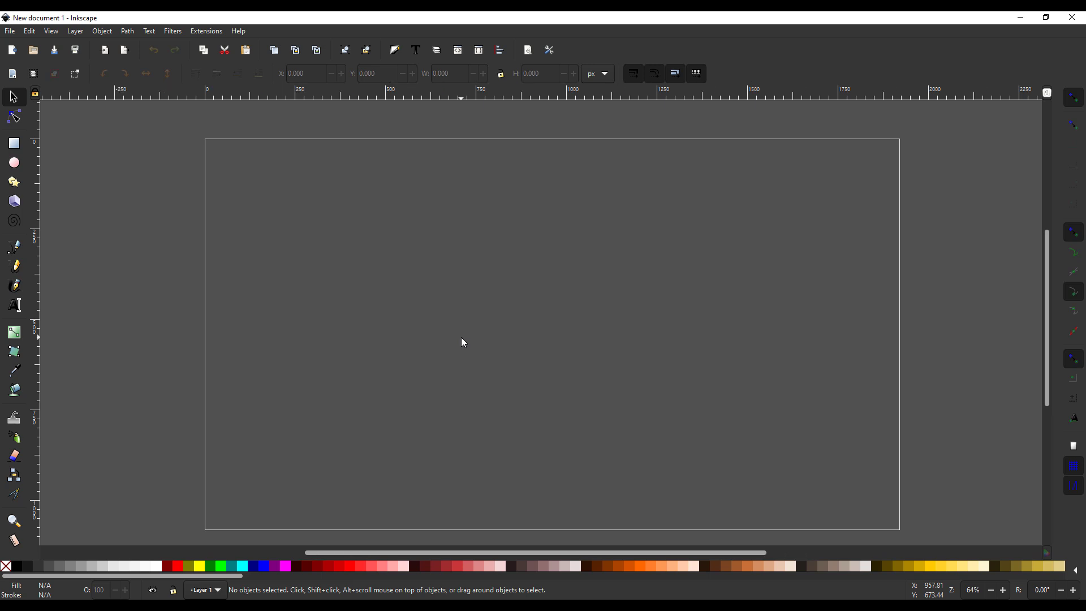
pyautogui.hscroll(2, 462, 342)
pyautogui.click(12, 144)
pyautogui.moveTo(160, 138)
pyautogui.mouseDown()
pyautogui.moveTo(812, 516)
pyautogui.moveTo(854, 529)
pyautogui.mouseUp()
pyautogui.moveTo(854, 153); pyautogui.dragTo(806, 141)
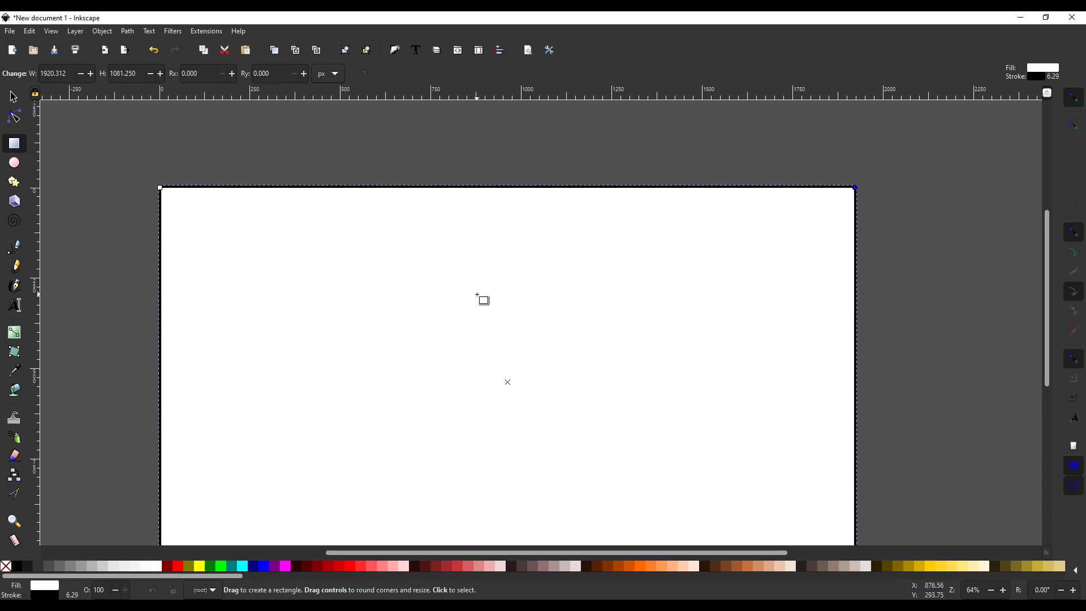
# Switch to the Selector and show the Layers and Objects panel
pyautogui.scroll(-6, 481, 299)
pyautogui.scroll(4, 487, 283)
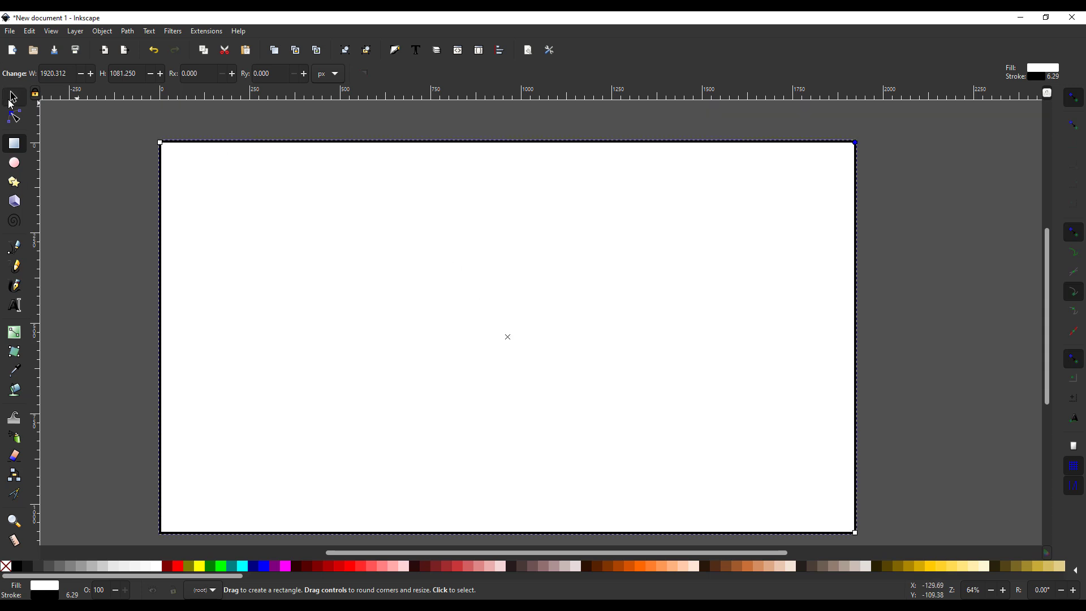
pyautogui.click(11, 100)
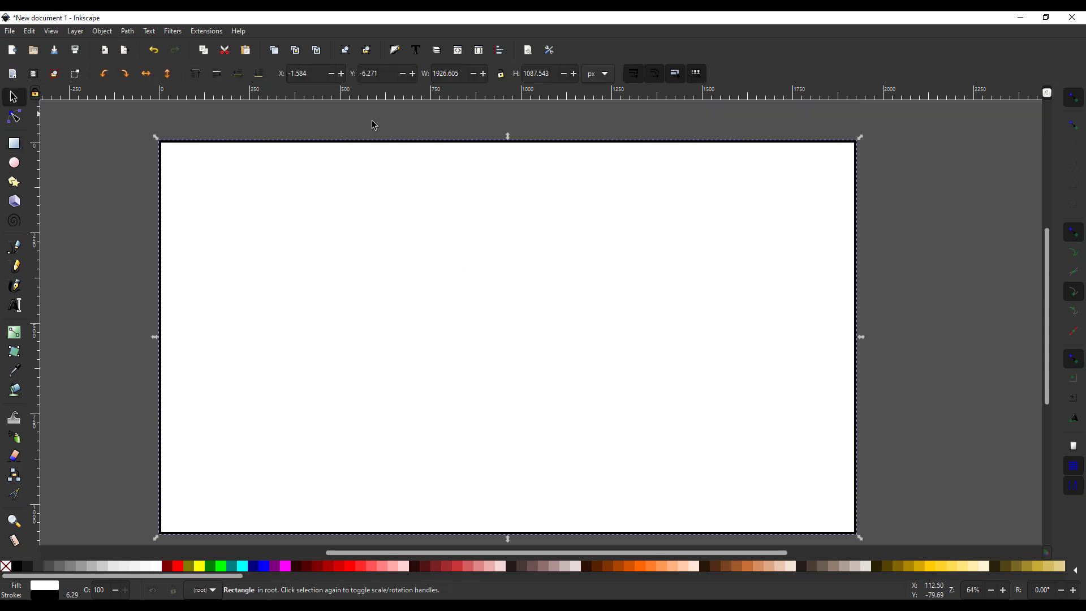
pyautogui.click(430, 54)
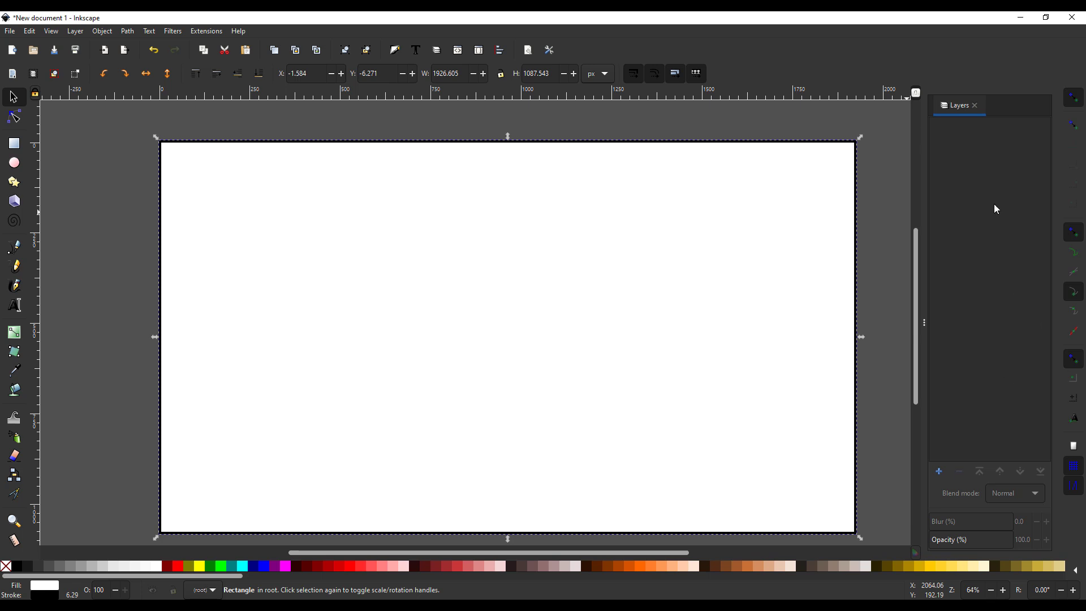
# Add Layer 1 and lock it, then add Layer 2 above it
pyautogui.click(939, 471)
pyautogui.click(590, 342)
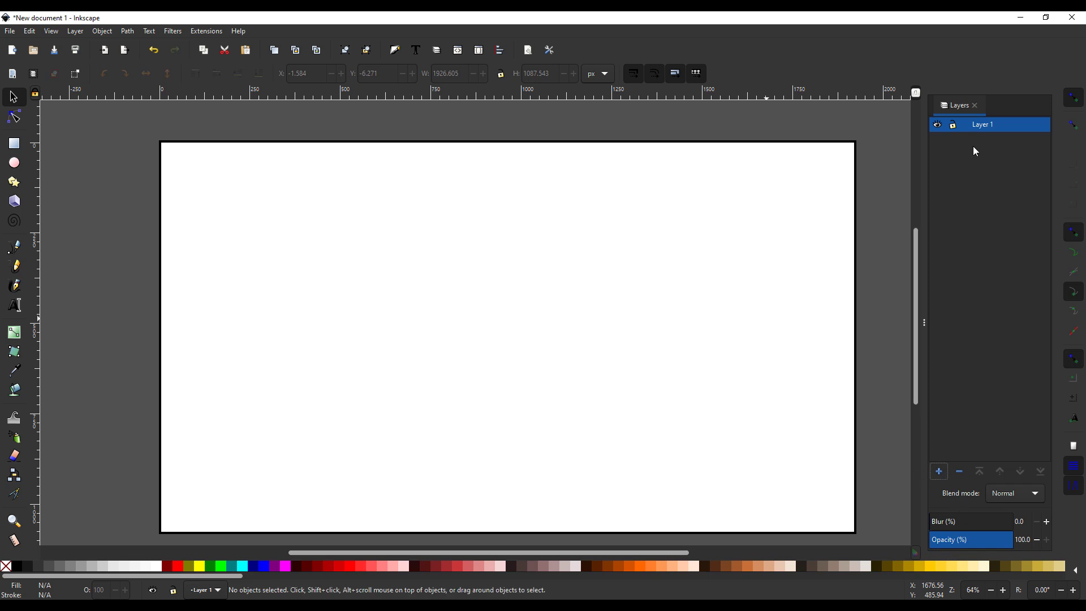
pyautogui.click(958, 125)
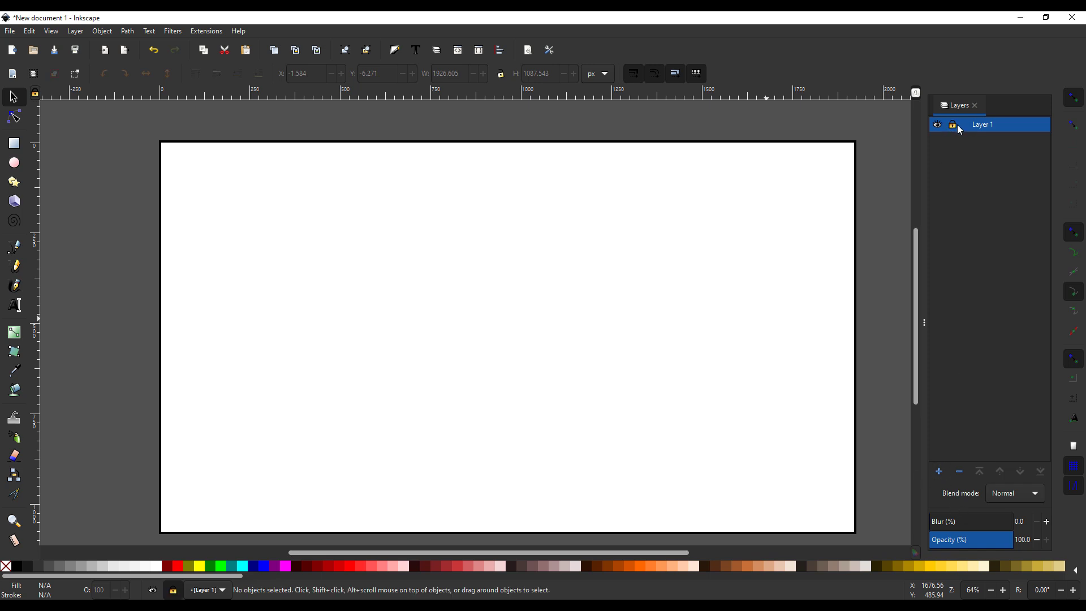
pyautogui.click(938, 472)
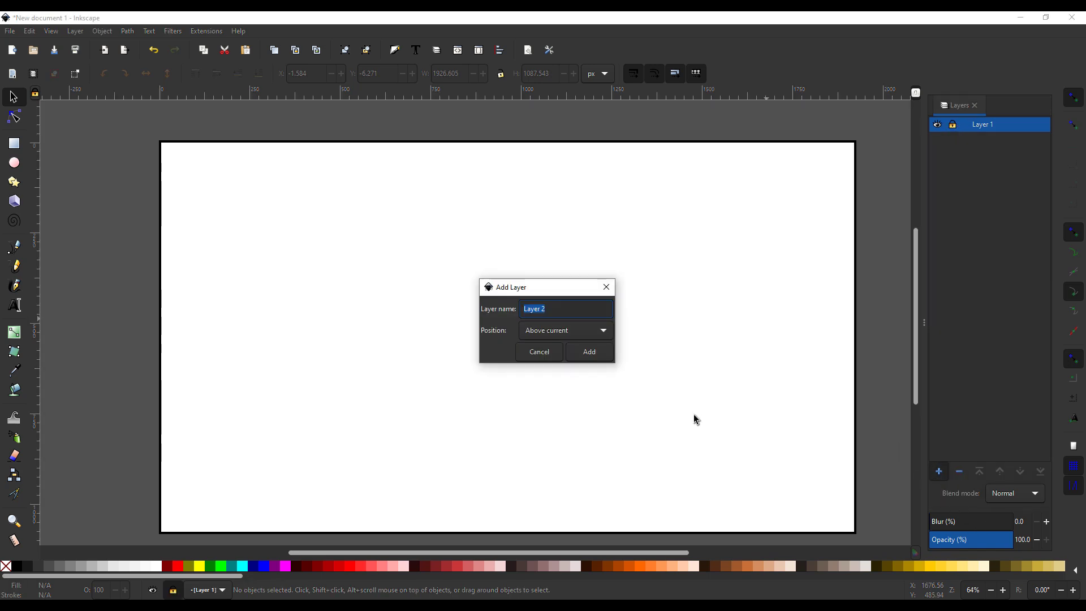
pyautogui.click(593, 361)
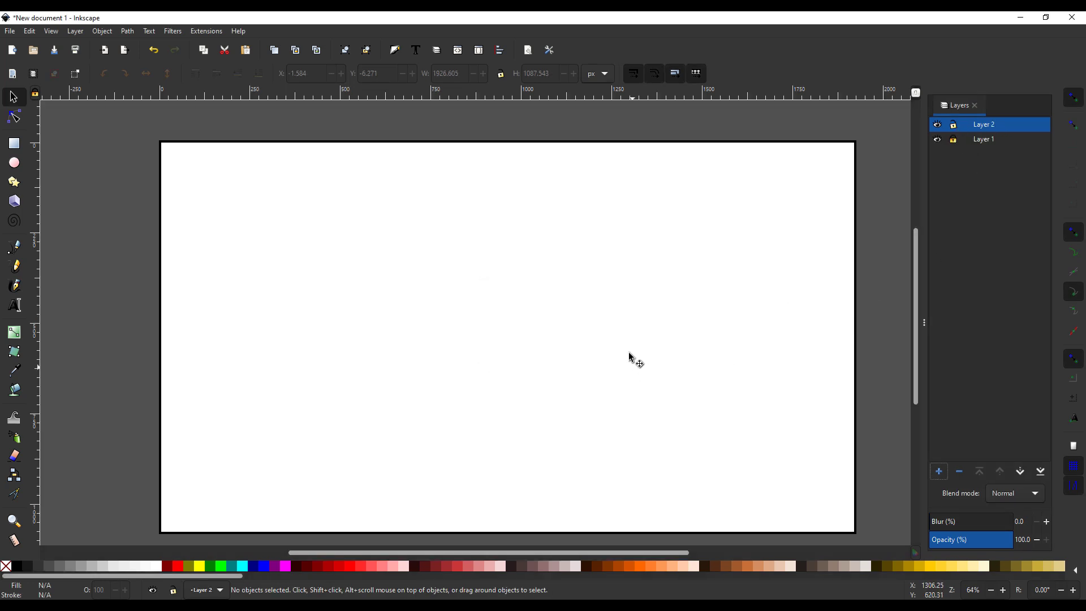
# Draw a 7-corner star rounded 0.460 and drag its handles into looped petals, spoke ratio 0.328
pyautogui.scroll(-2, 631, 358)
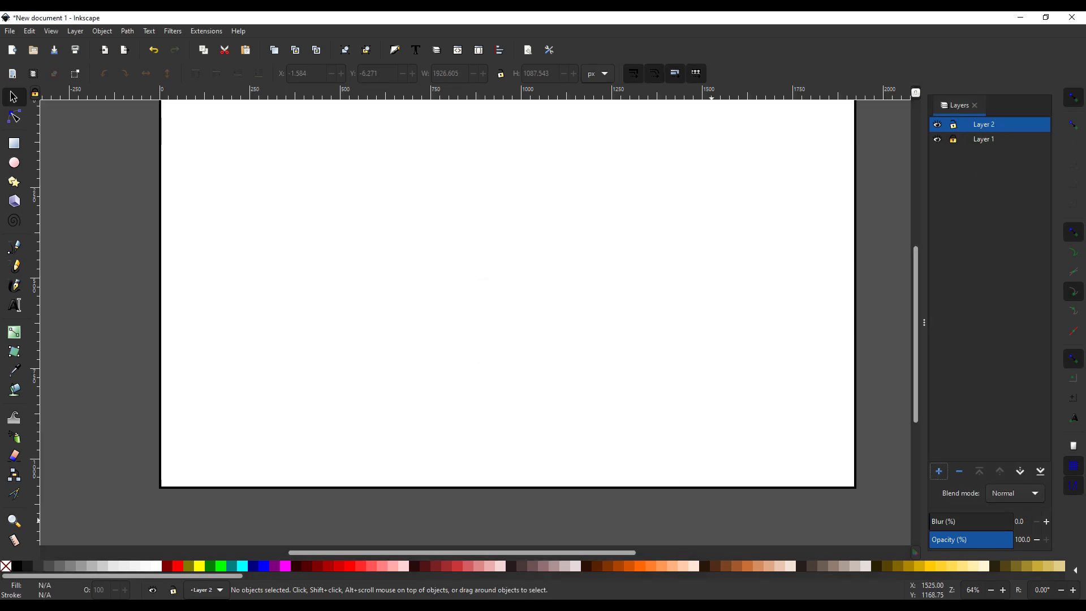
pyautogui.click(14, 182)
pyautogui.moveTo(267, 235); pyautogui.dragTo(311, 278)
pyautogui.moveTo(396, 383); pyautogui.dragTo(344, 257)
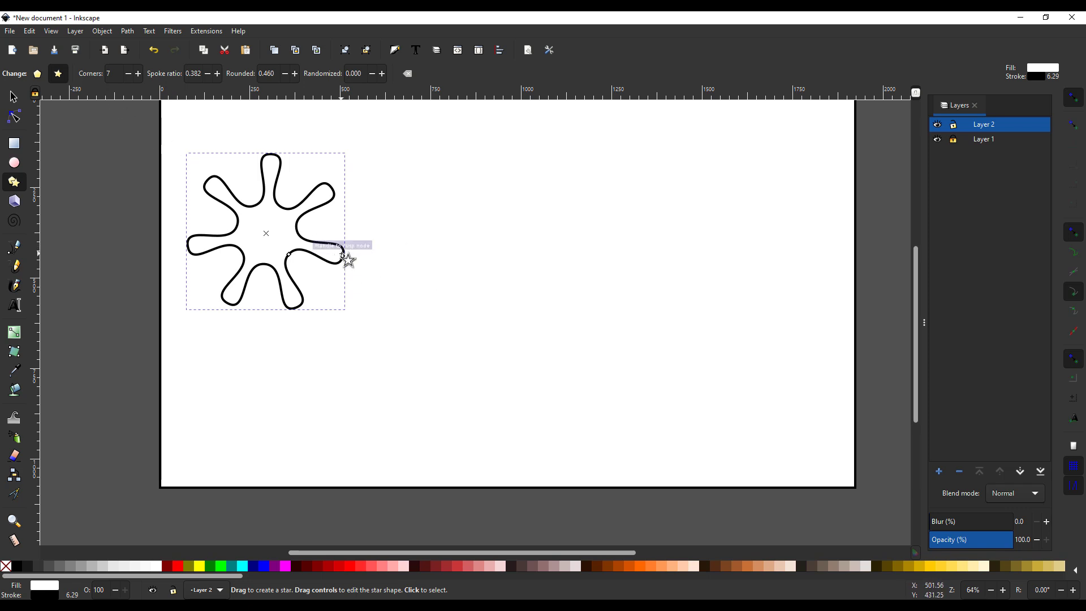
pyautogui.moveTo(345, 256)
pyautogui.mouseDown()
pyautogui.moveTo(415, 284)
pyautogui.moveTo(287, 236)
pyautogui.moveTo(306, 216)
pyautogui.moveTo(262, 169)
pyautogui.moveTo(241, 168)
pyautogui.mouseUp()
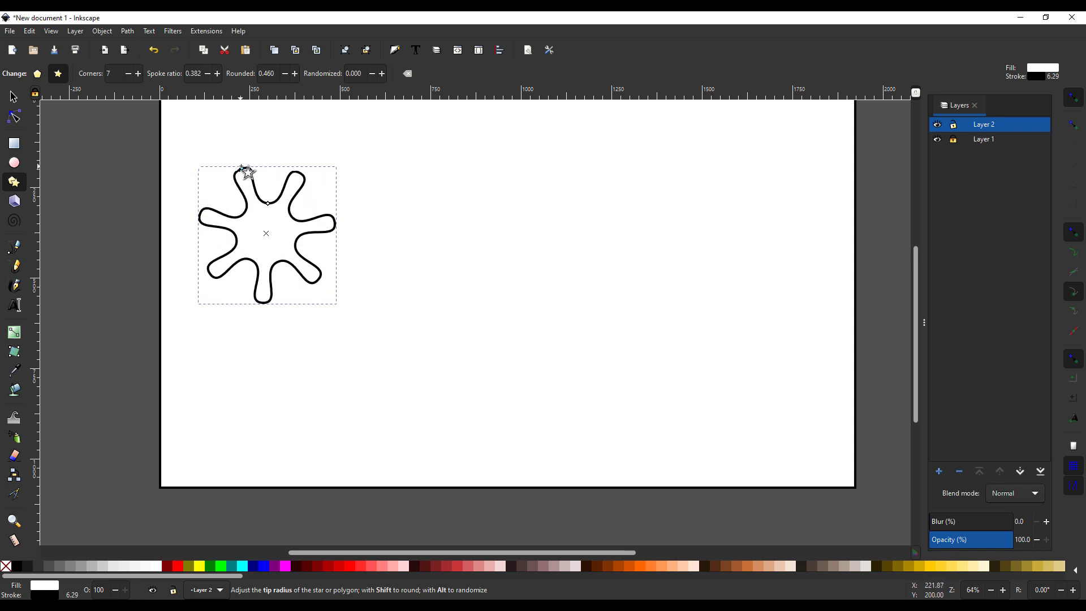
pyautogui.moveTo(268, 202); pyautogui.dragTo(265, 256)
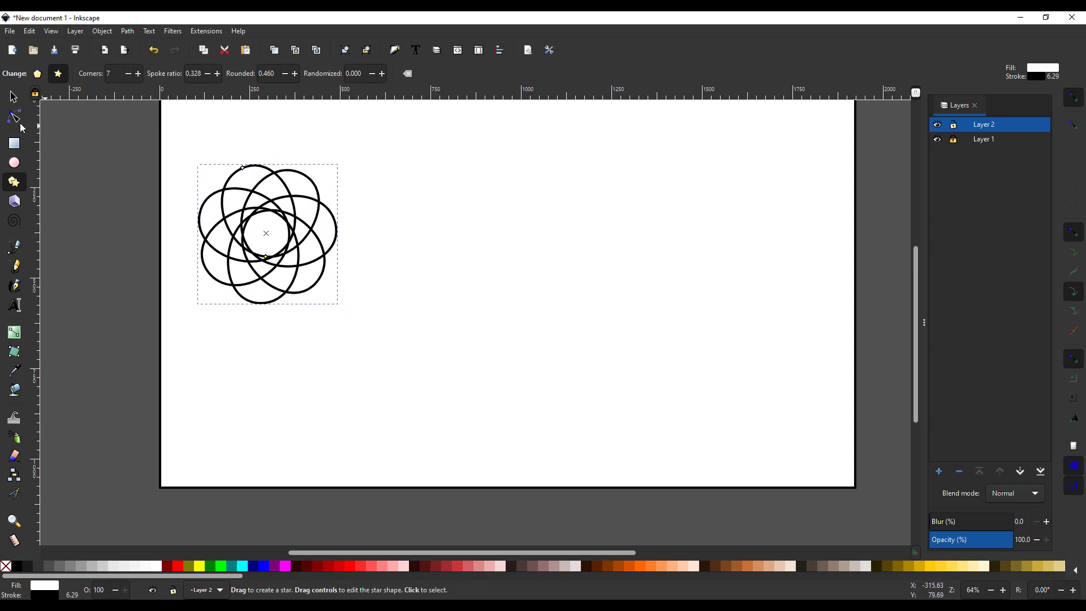
# Give the looped star a light blue palette fill and a blue stroke via Set stroke
pyautogui.click(13, 97)
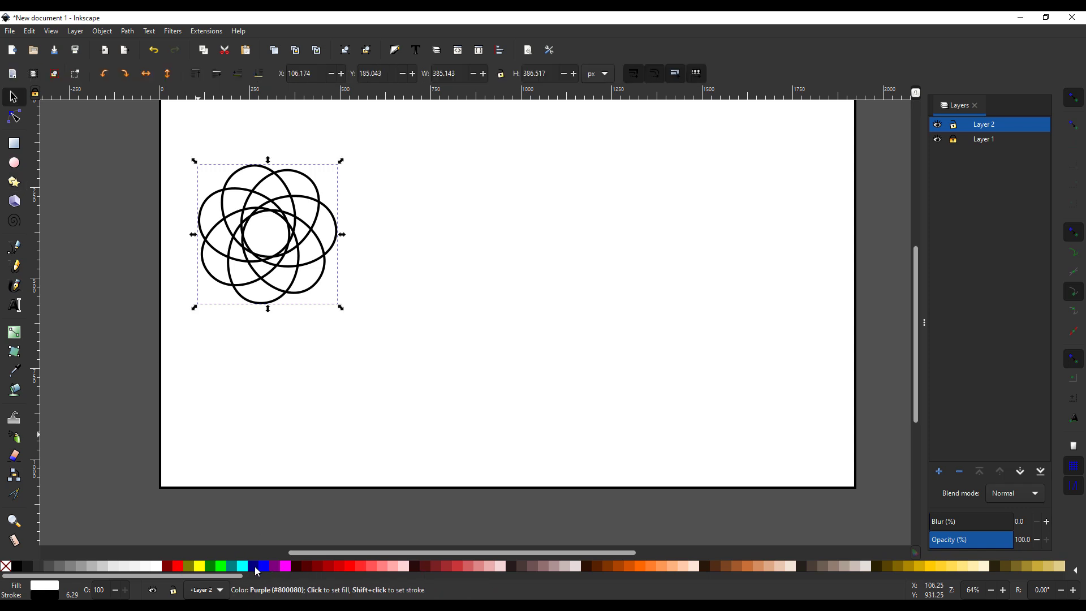
pyautogui.moveTo(140, 576); pyautogui.dragTo(661, 576)
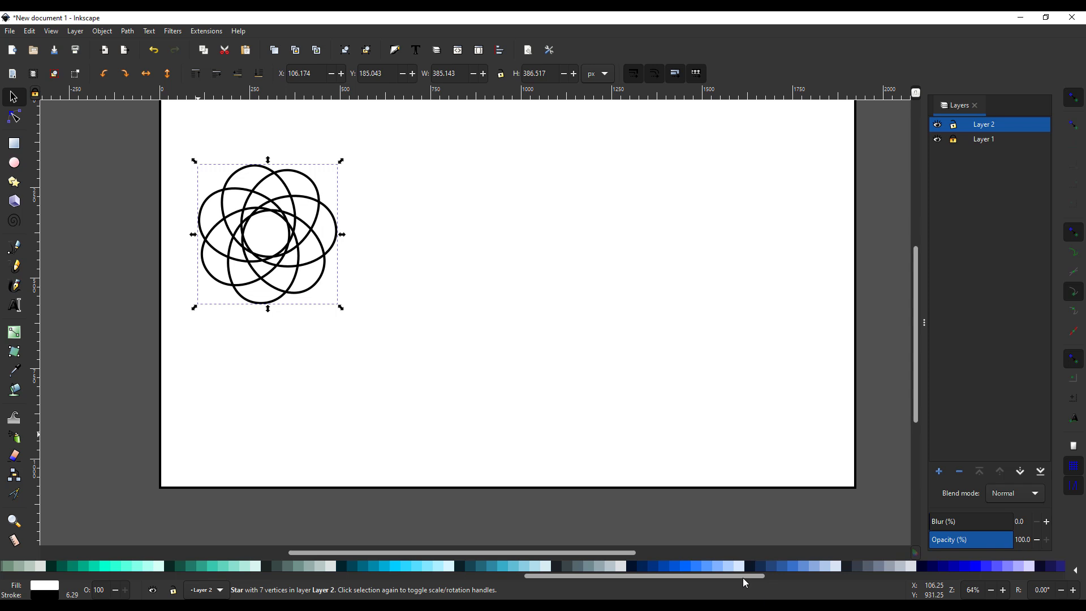
pyautogui.click(714, 563)
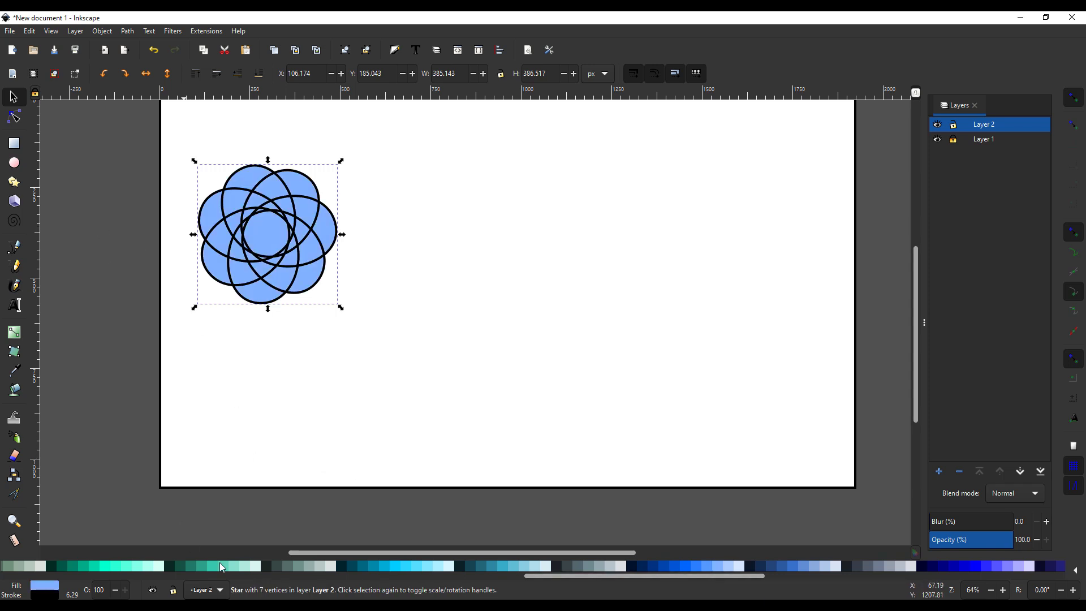
pyautogui.rightClick(688, 564)
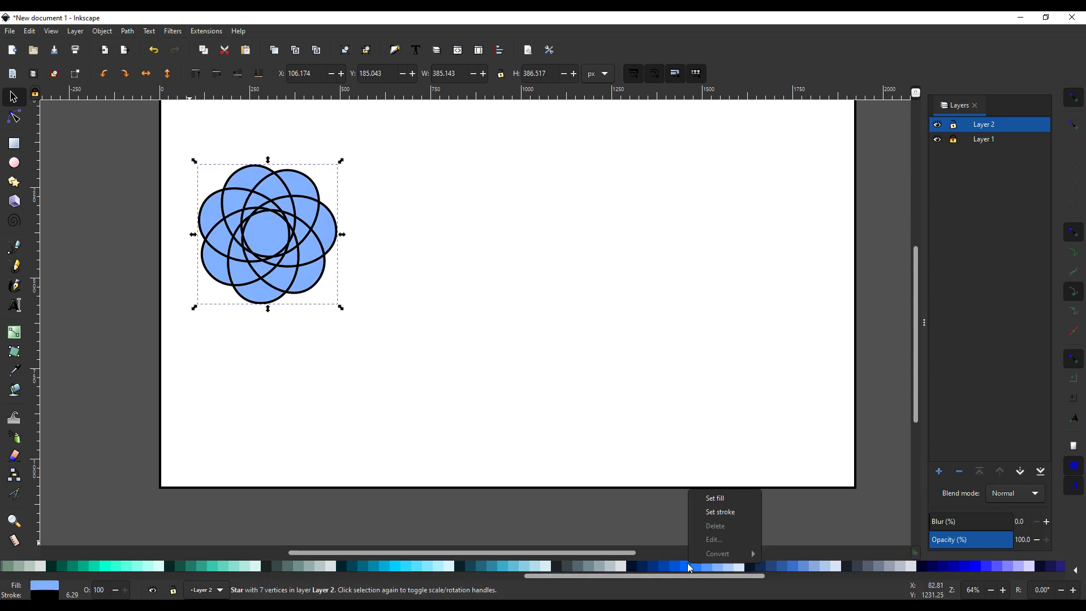
pyautogui.click(727, 511)
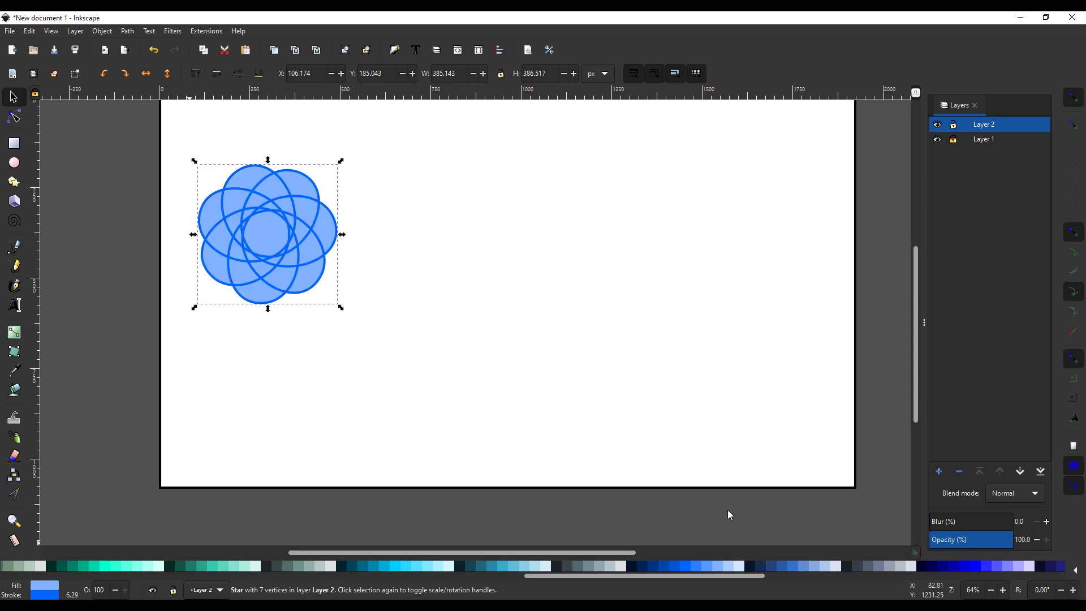
# Draw a light blue rectangle to the right of the flower
pyautogui.moveTo(751, 575); pyautogui.dragTo(703, 578)
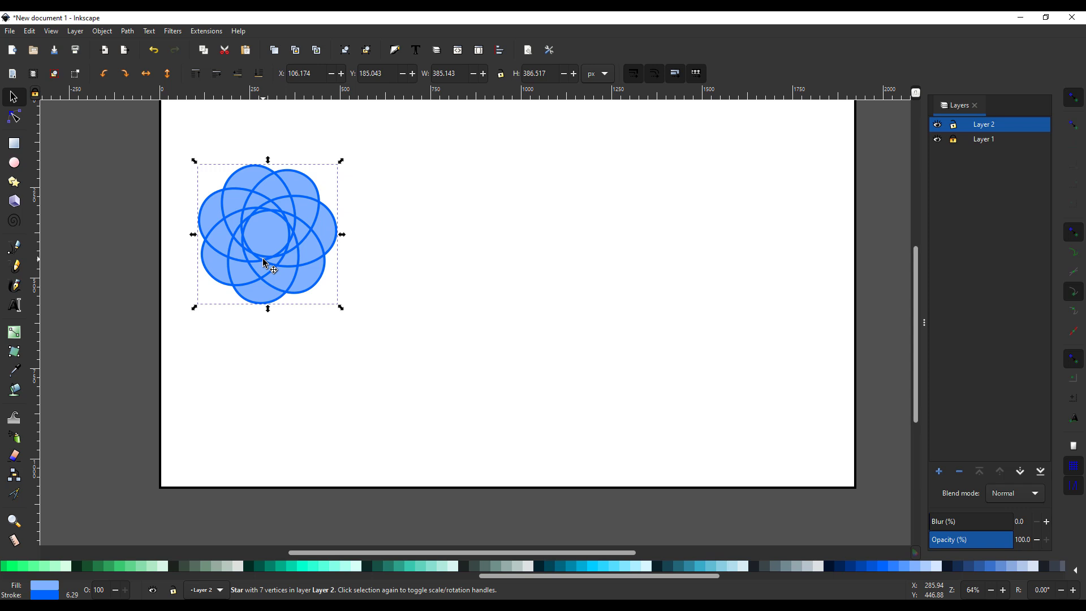
pyautogui.click(15, 146)
pyautogui.moveTo(433, 216)
pyautogui.mouseDown()
pyautogui.moveTo(630, 332)
pyautogui.moveTo(664, 365)
pyautogui.mouseUp()
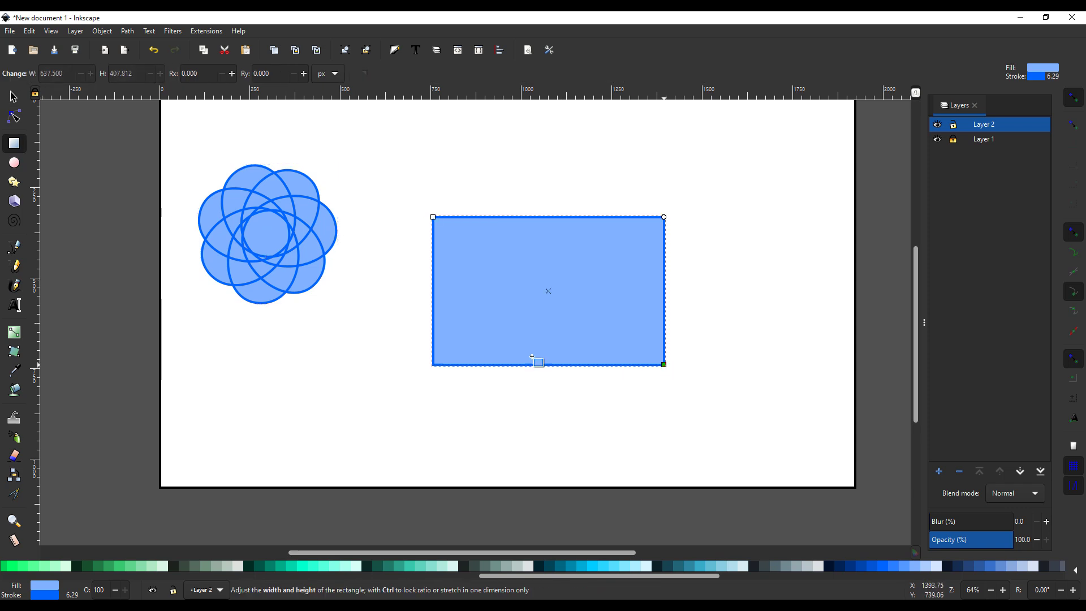
# Draw a light blue circle about 339 px wide below the flower, then reselect the flower
pyautogui.click(14, 163)
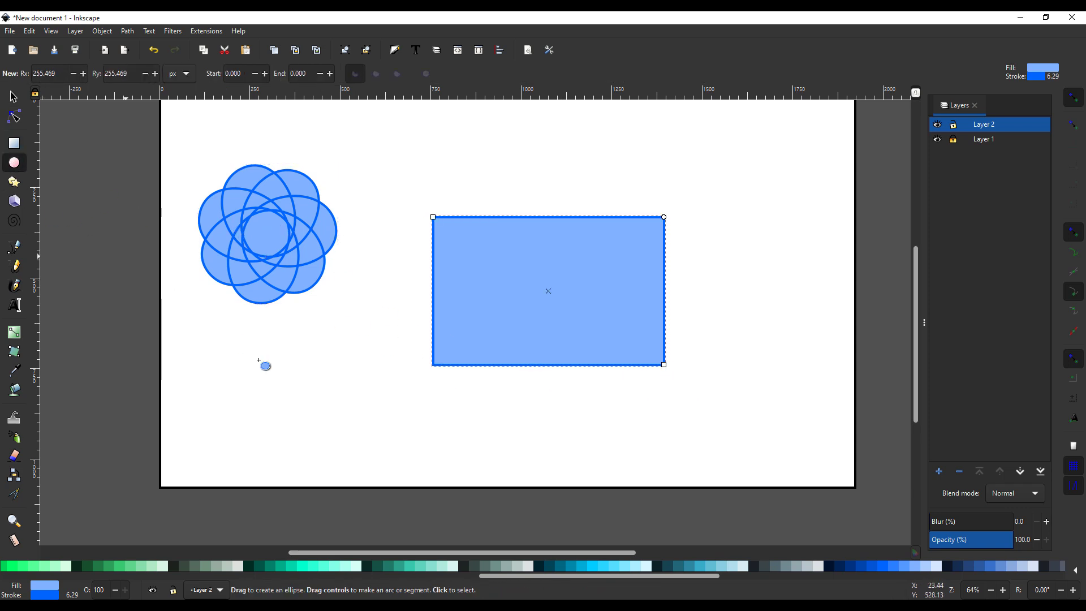
pyautogui.moveTo(244, 358); pyautogui.dragTo(364, 483)
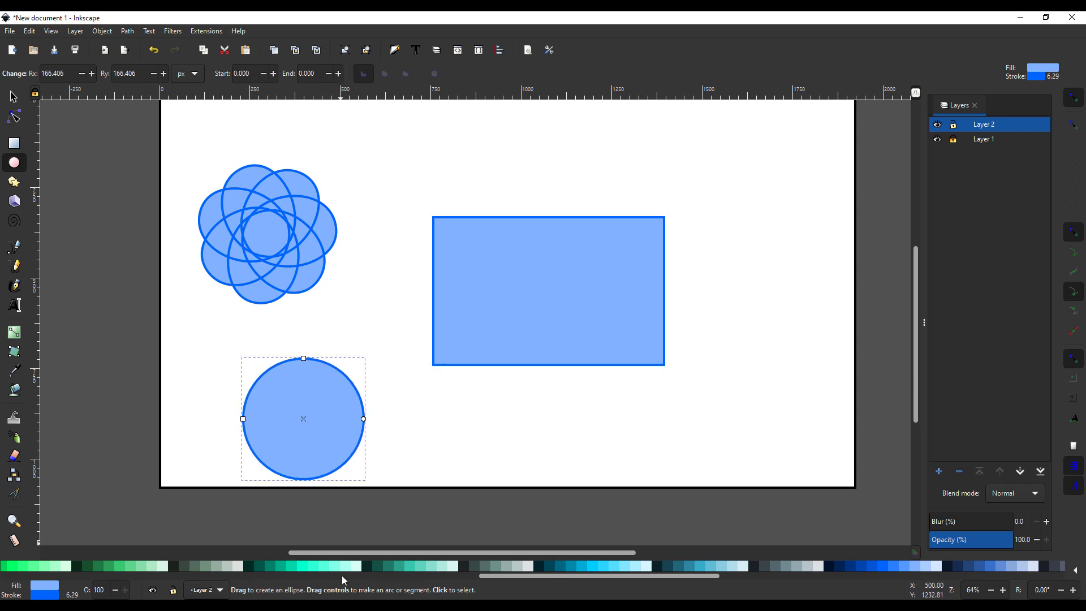
pyautogui.click(14, 99)
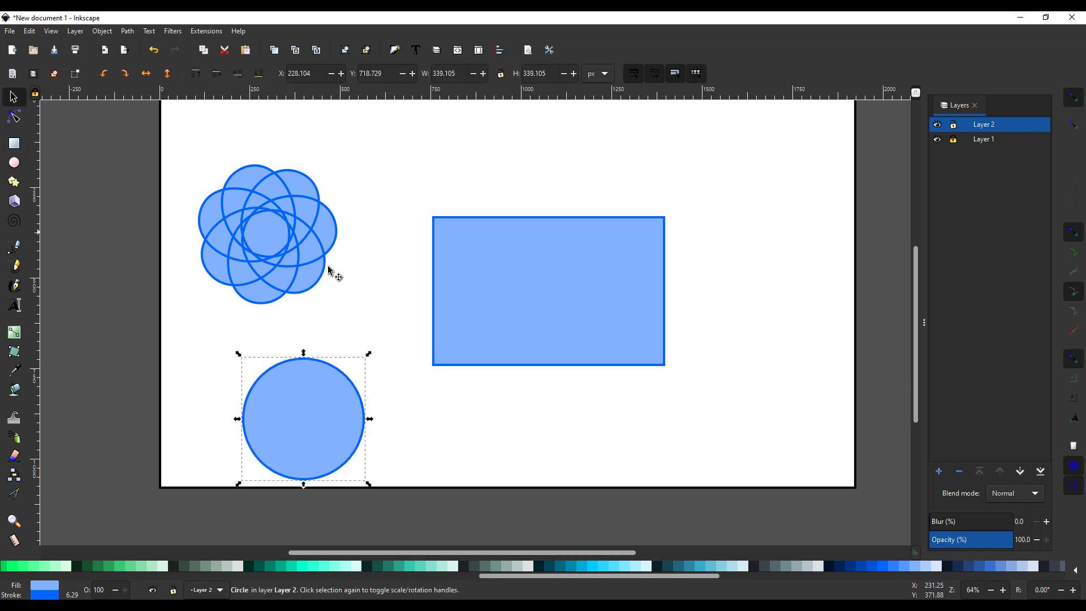
pyautogui.click(295, 242)
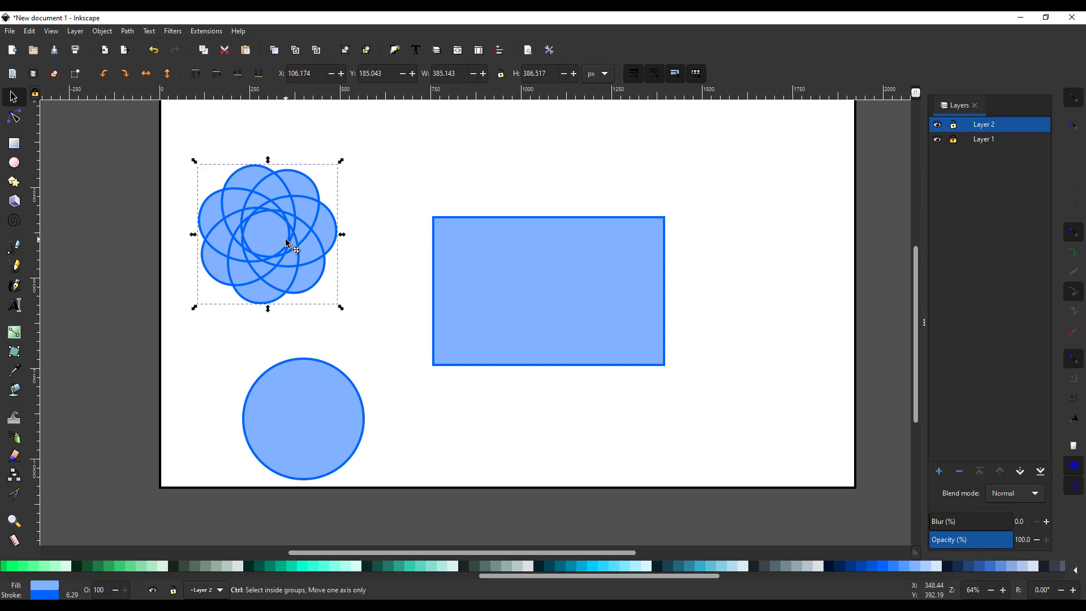
# Move the circle onto the rectangle's lower-left corner and paste a teal-filled flower copy there
pyautogui.click(354, 396)
pyautogui.moveTo(333, 403); pyautogui.dragTo(473, 342)
pyautogui.click(560, 323)
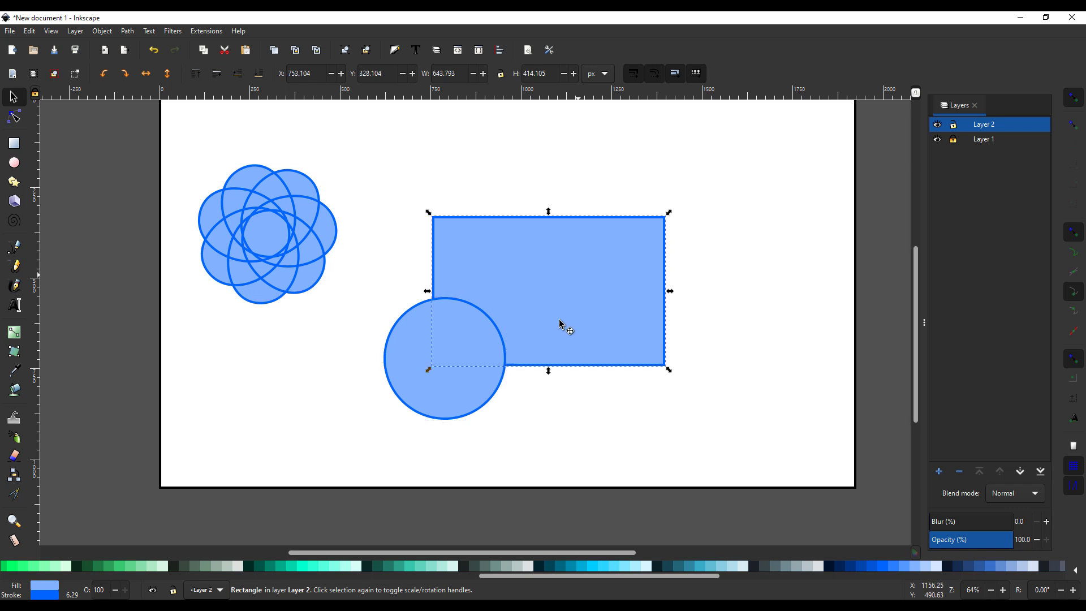
pyautogui.press('ctrl')
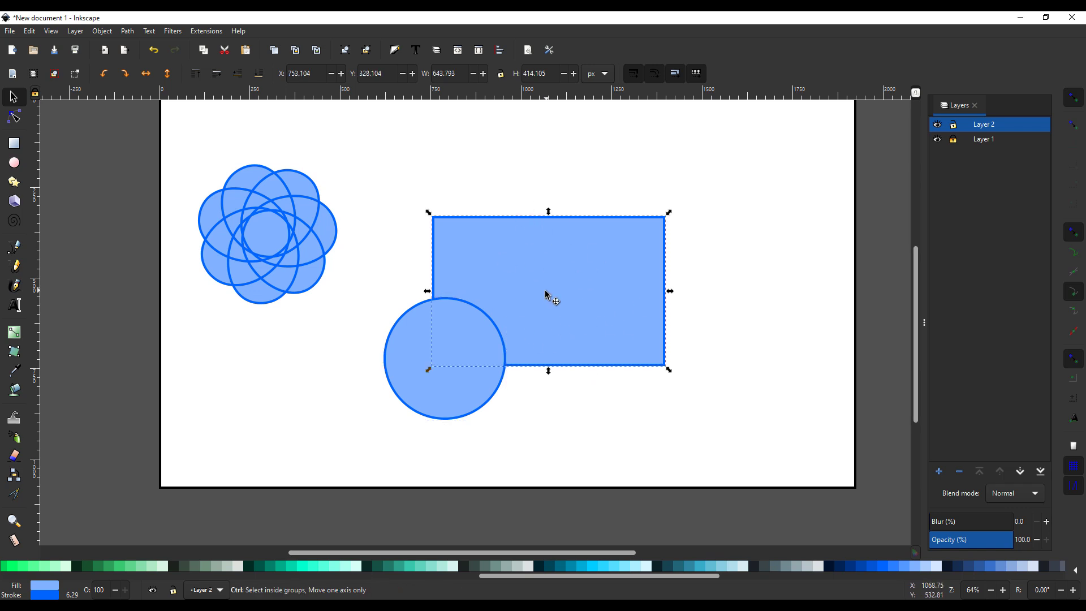
pyautogui.hotkey('ctrl', 'v')
pyautogui.moveTo(577, 308); pyautogui.dragTo(517, 316)
pyautogui.click(404, 565)
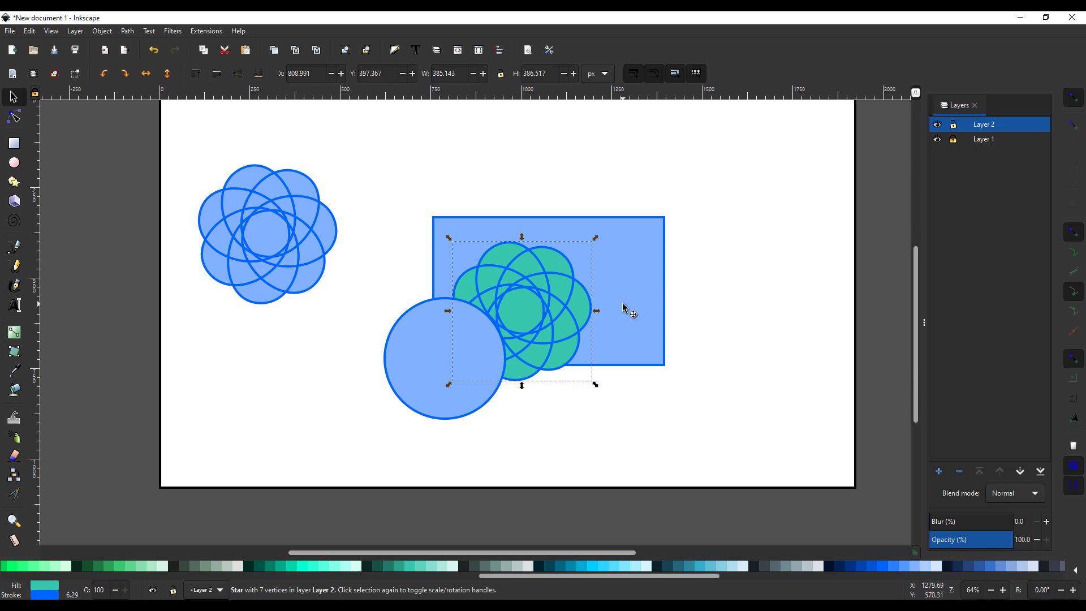
# Centre the cyan flower copy in the rectangle and Shift-select the rectangle with it
pyautogui.keyDown('alt'); pyautogui.click(555, 347); pyautogui.keyUp('alt')
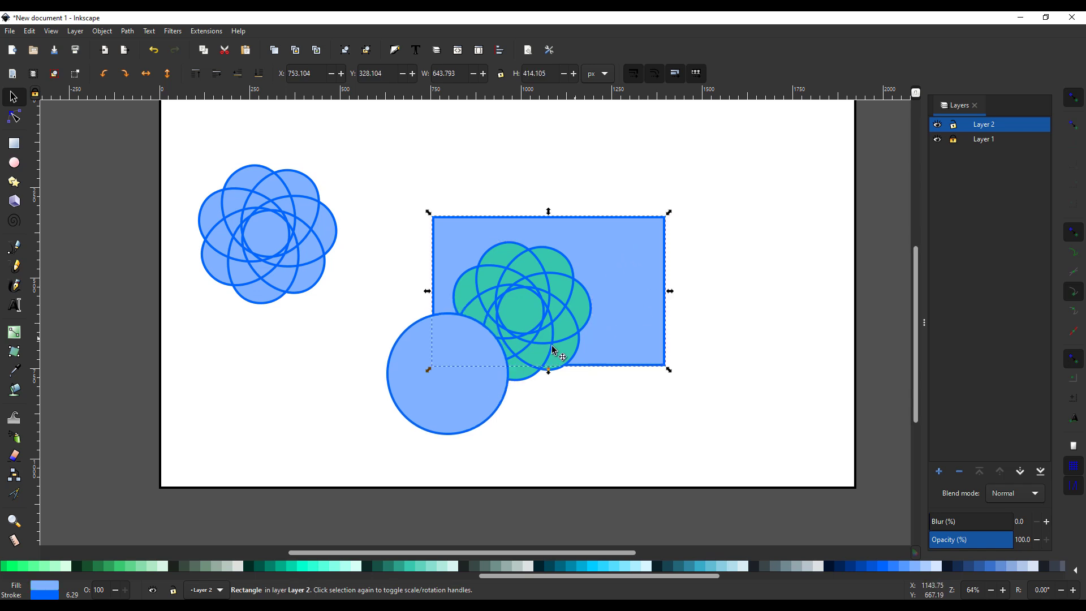
pyautogui.click(581, 373)
pyautogui.moveTo(555, 346); pyautogui.dragTo(537, 334)
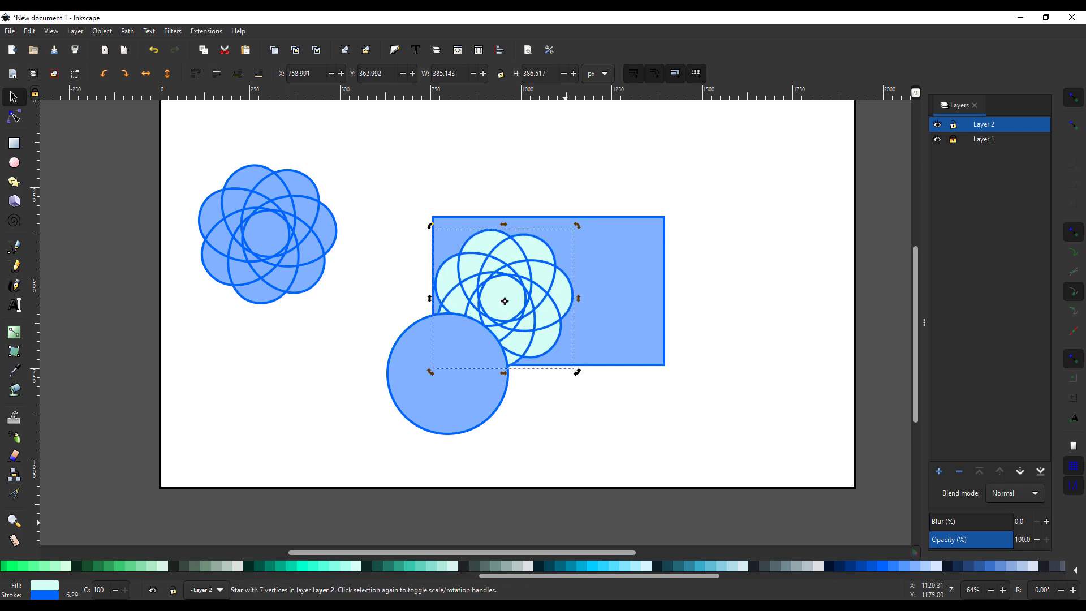
pyautogui.moveTo(503, 283); pyautogui.dragTo(561, 285)
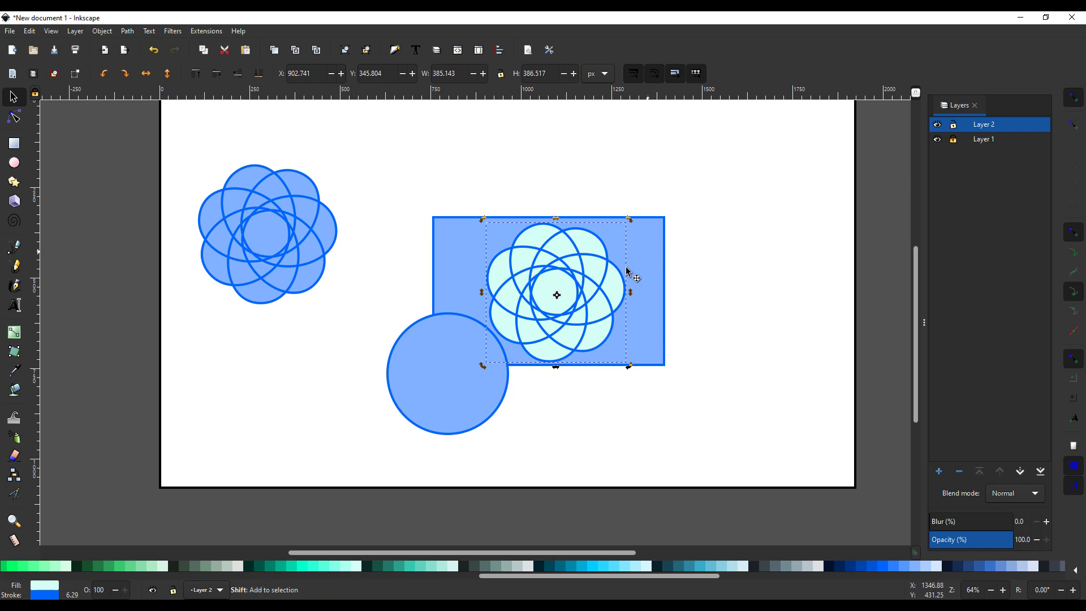
pyautogui.moveTo(577, 289); pyautogui.dragTo(575, 286)
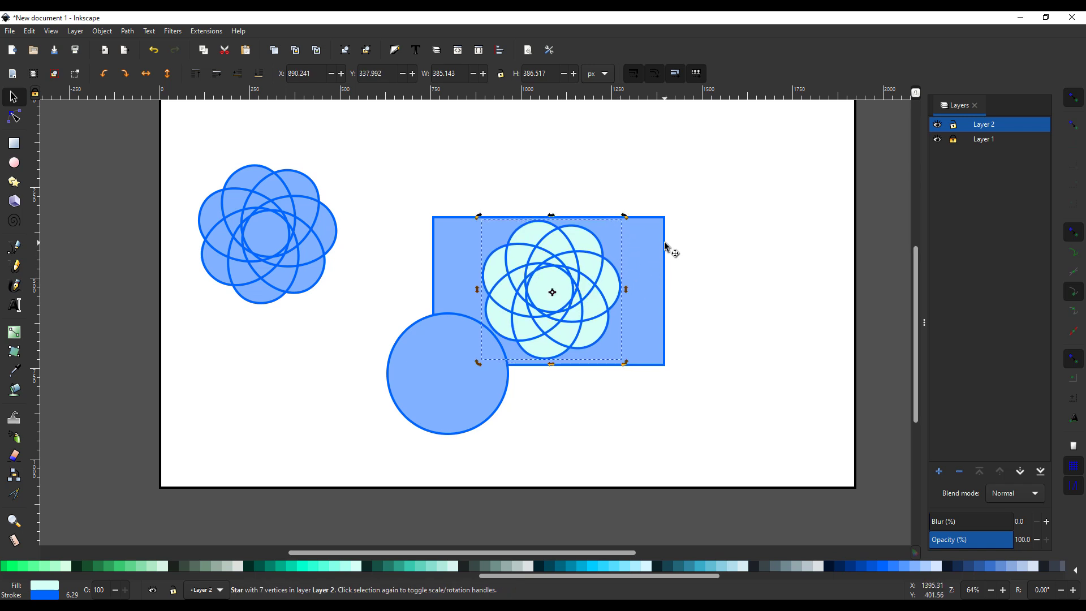
pyautogui.keyDown('shift'); pyautogui.click(656, 247); pyautogui.keyUp('shift')
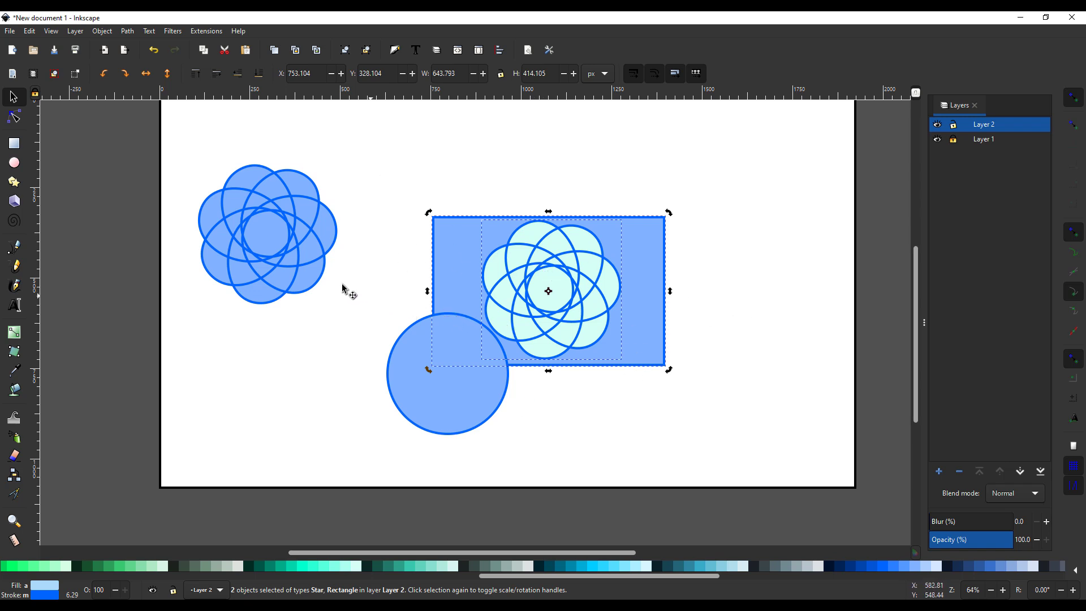
# Subtract the star from the blue rectangle with Path > Difference
pyautogui.click(102, 31)
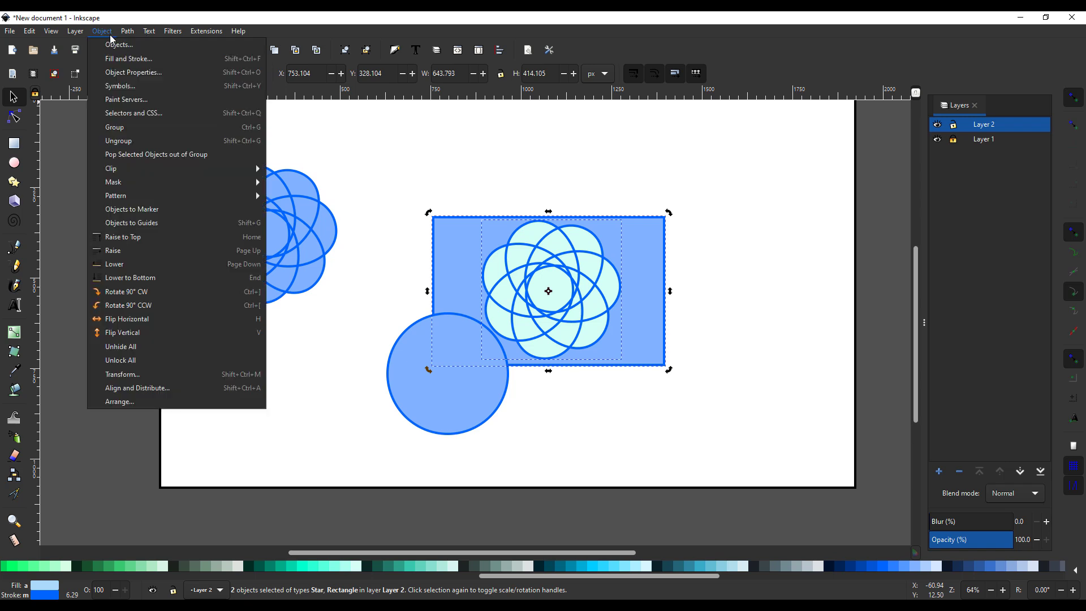
pyautogui.moveTo(130, 36)
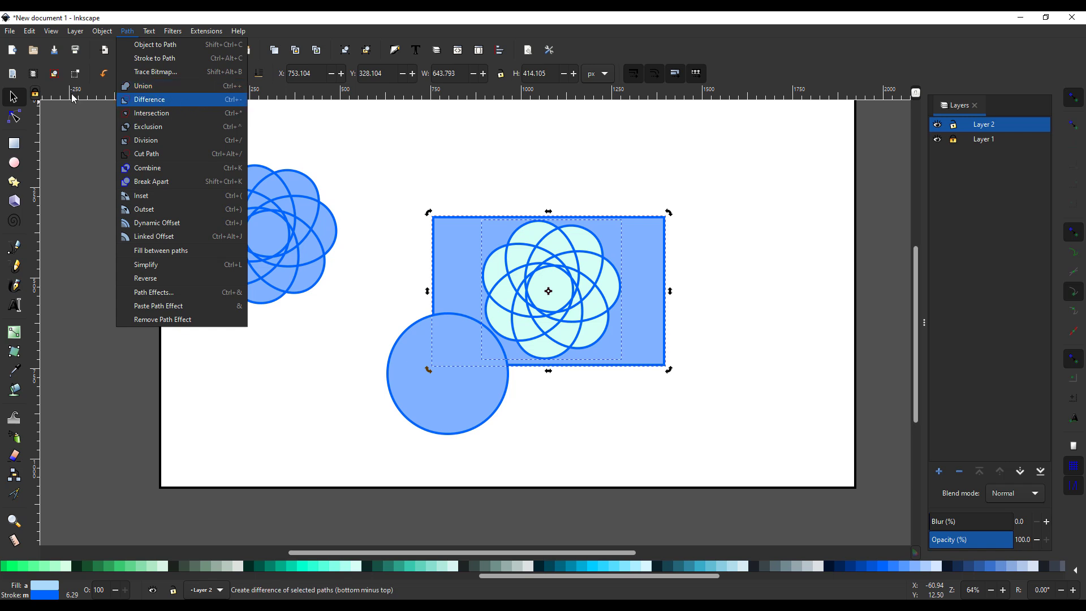
pyautogui.click(154, 100)
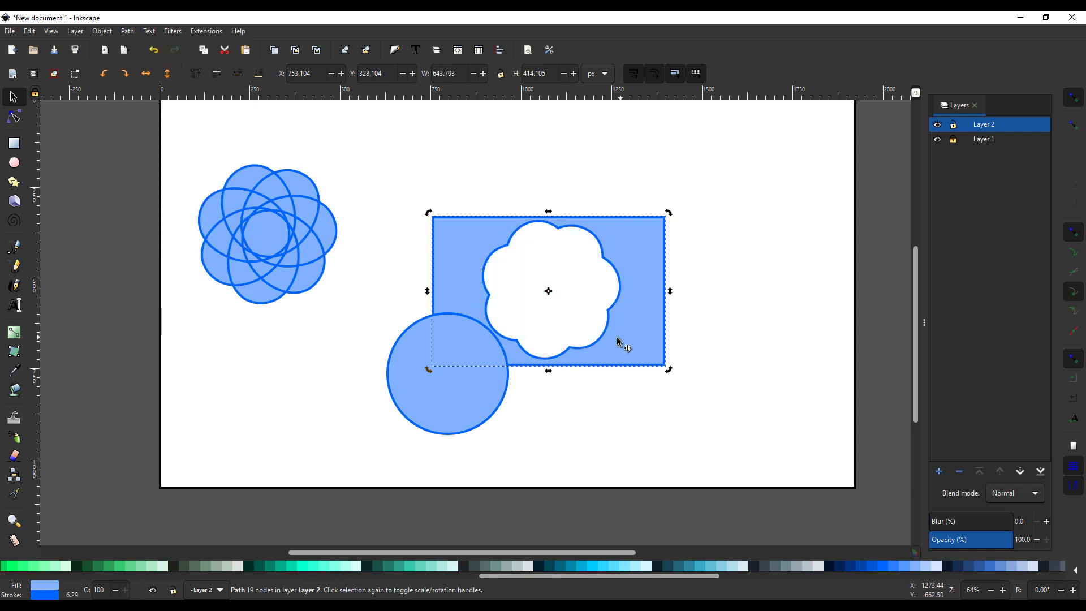
# Select the resulting flower-holed path and switch to the Node tool
pyautogui.click(612, 407)
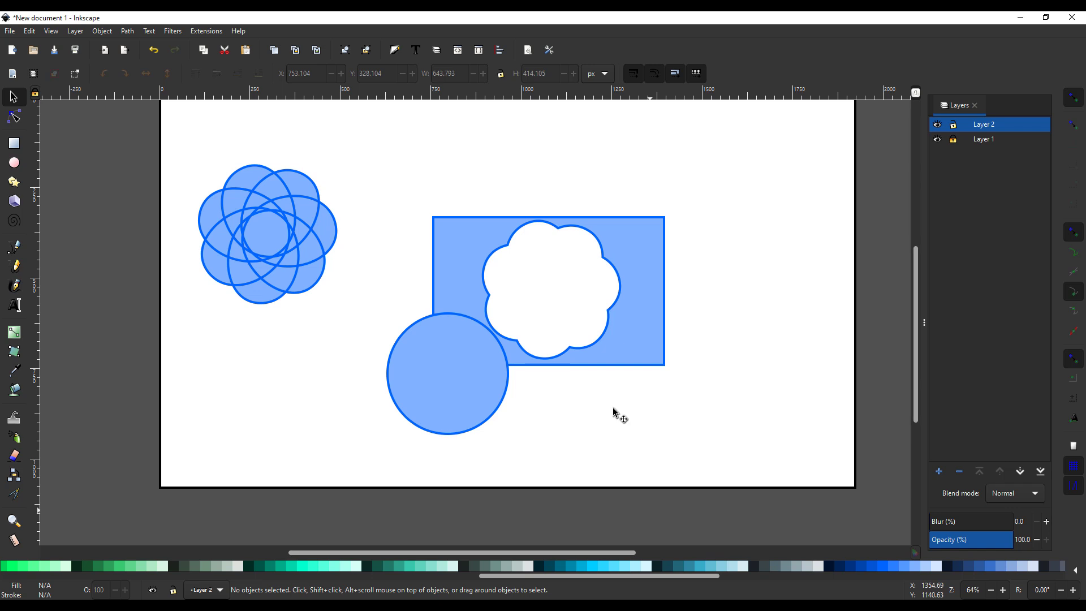
pyautogui.click(612, 326)
pyautogui.click(16, 117)
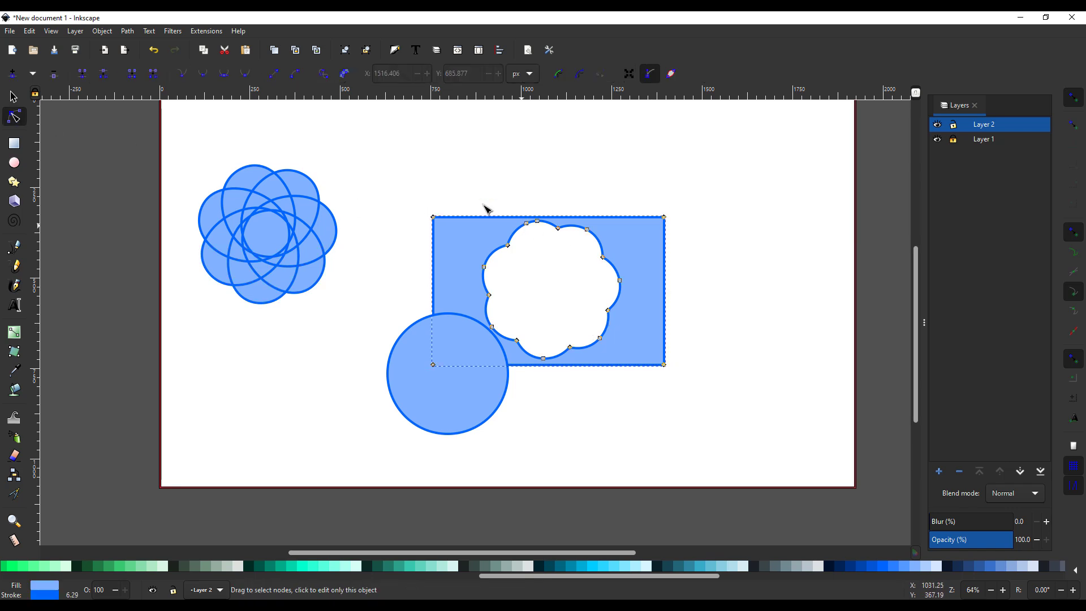
# Select all nodes of the flower hole and copy its outline with Edit > Copy
pyautogui.moveTo(467, 199); pyautogui.dragTo(644, 417)
pyautogui.click(30, 31)
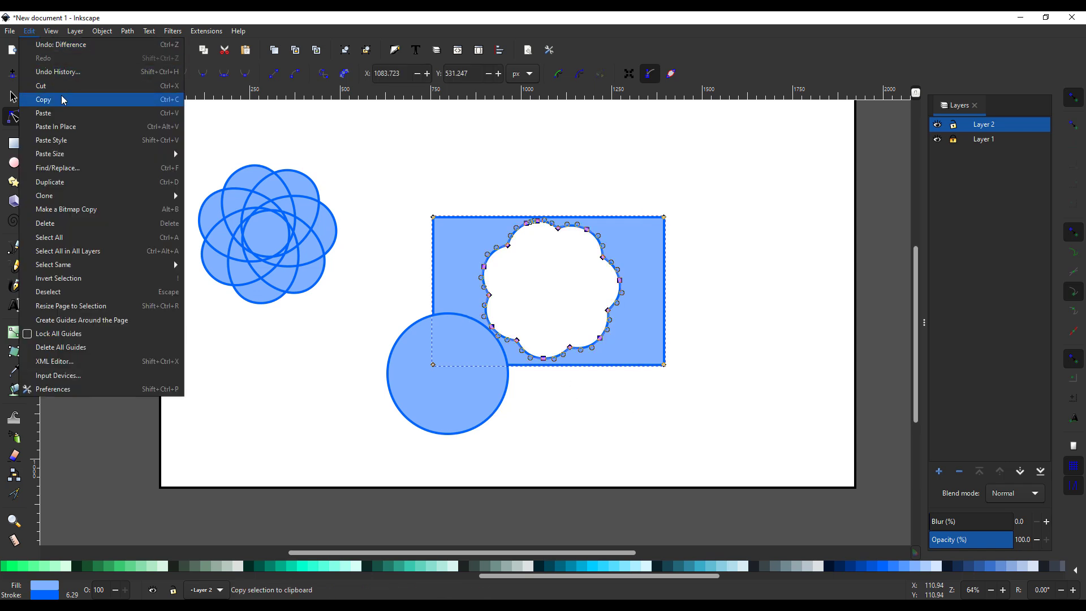
pyautogui.click(264, 343)
pyautogui.click(268, 357)
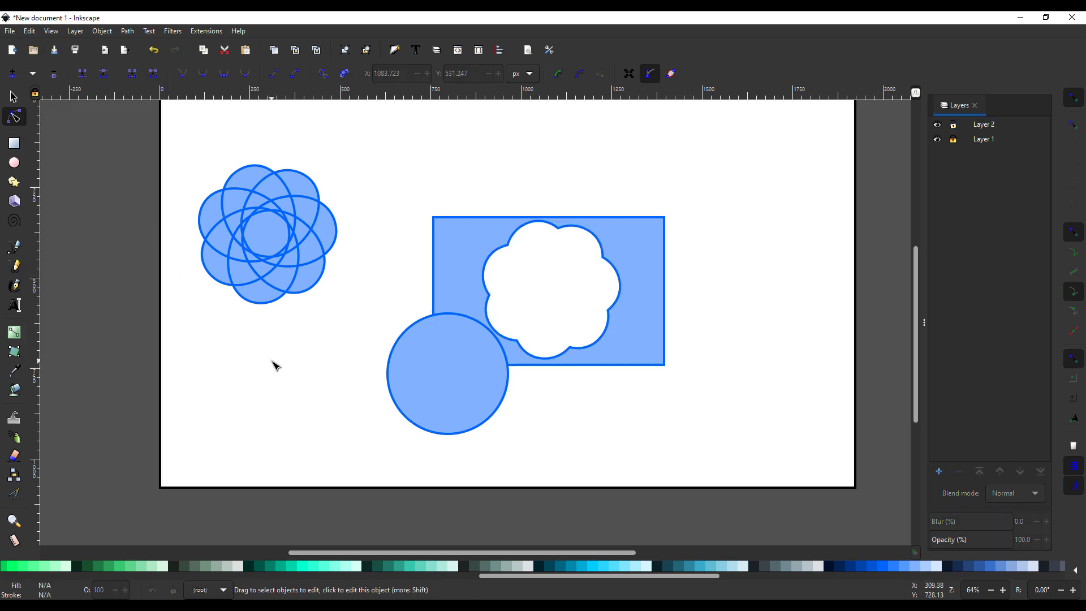
# Paste the flower outline as a solid shape and place it against the rectangle's right side
pyautogui.hotkey('ctrl', 'v')
pyautogui.moveTo(278, 373); pyautogui.dragTo(437, 375)
pyautogui.hotkey('ctrl', 'shift', 'g')
pyautogui.press('s')
pyautogui.moveTo(262, 358); pyautogui.dragTo(772, 297)
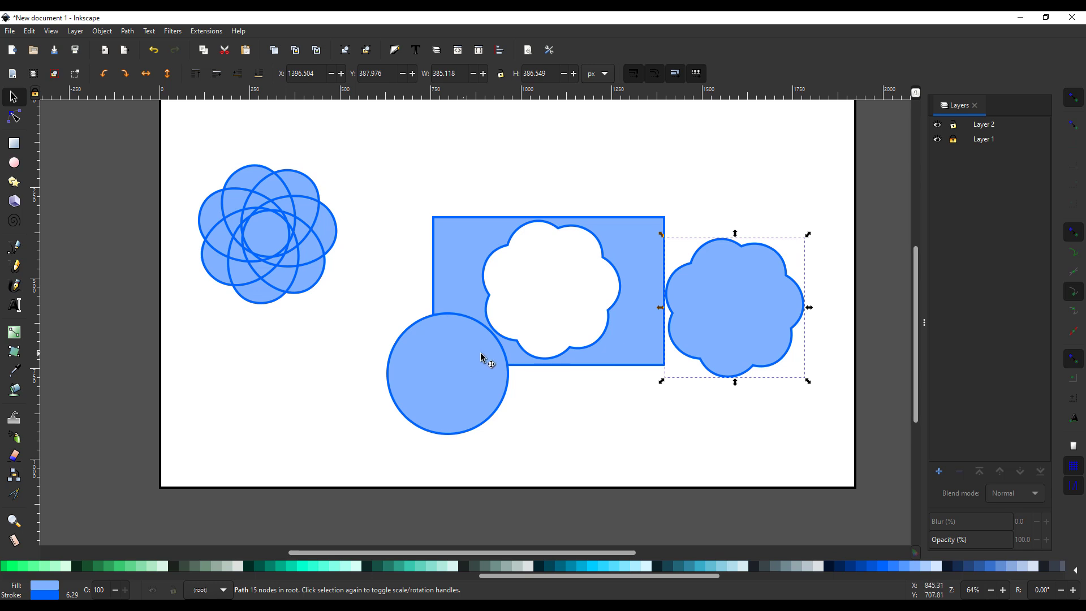
pyautogui.scroll(2, 509, 374)
pyautogui.moveTo(716, 374); pyautogui.dragTo(649, 378)
pyautogui.click(30, 32)
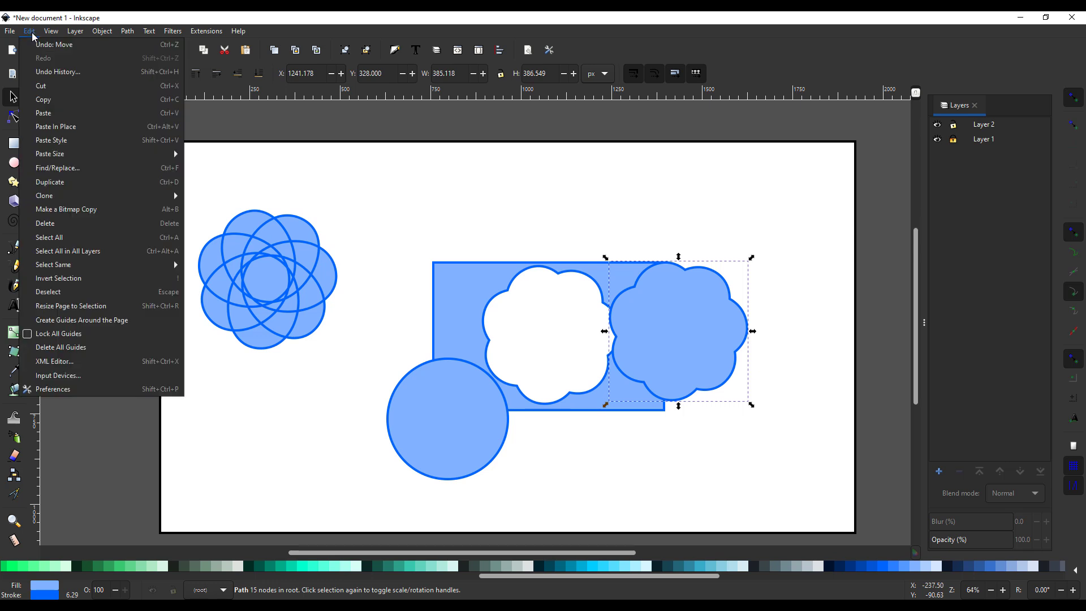
pyautogui.click(106, 389)
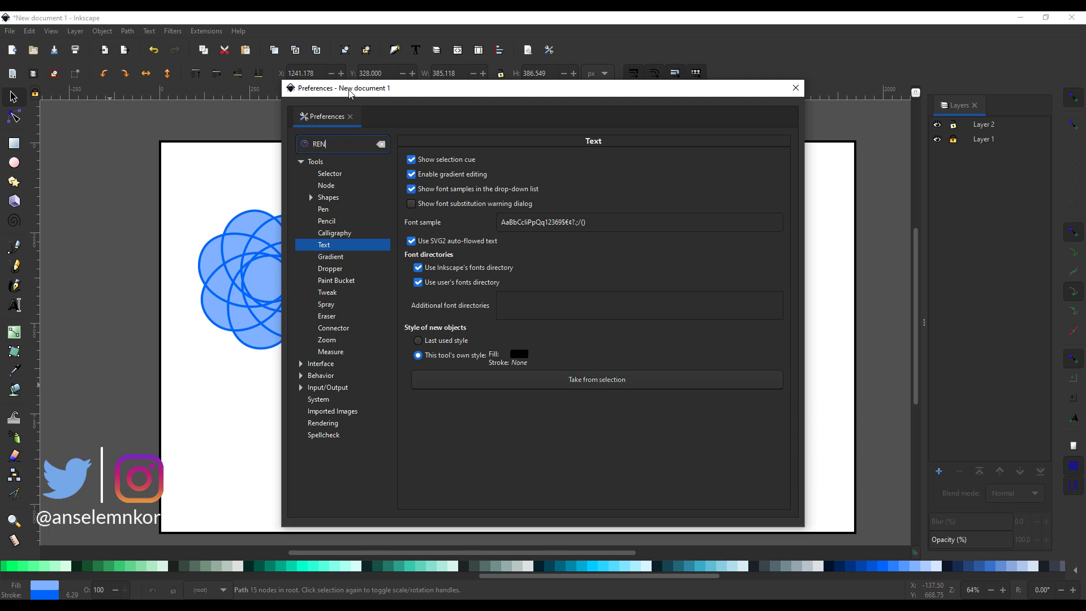
pyautogui.write('DER')
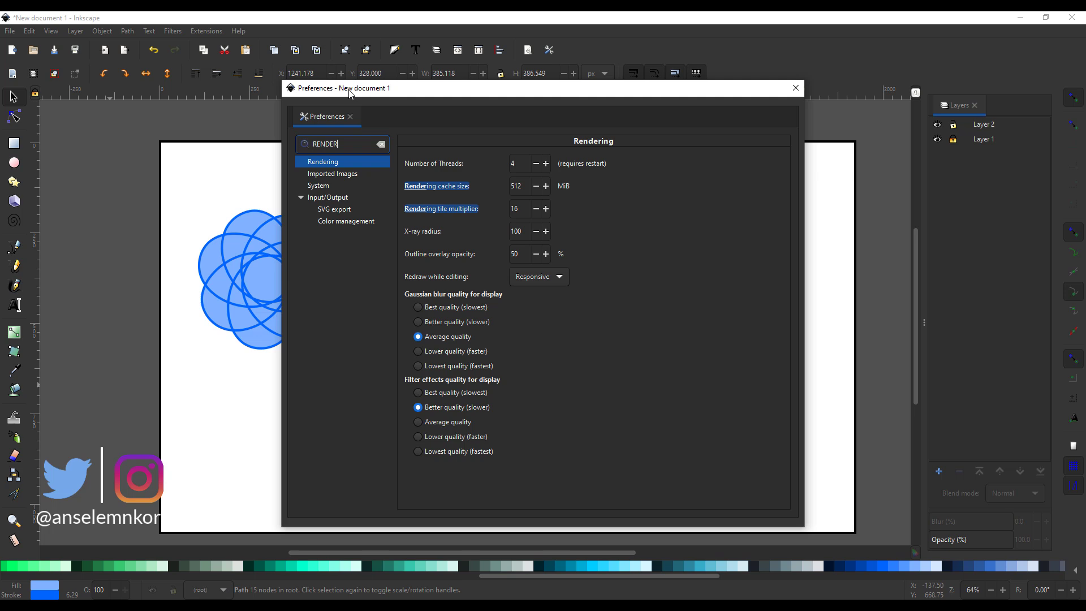
pyautogui.press('BackSpace')
pyautogui.write('COLOR')
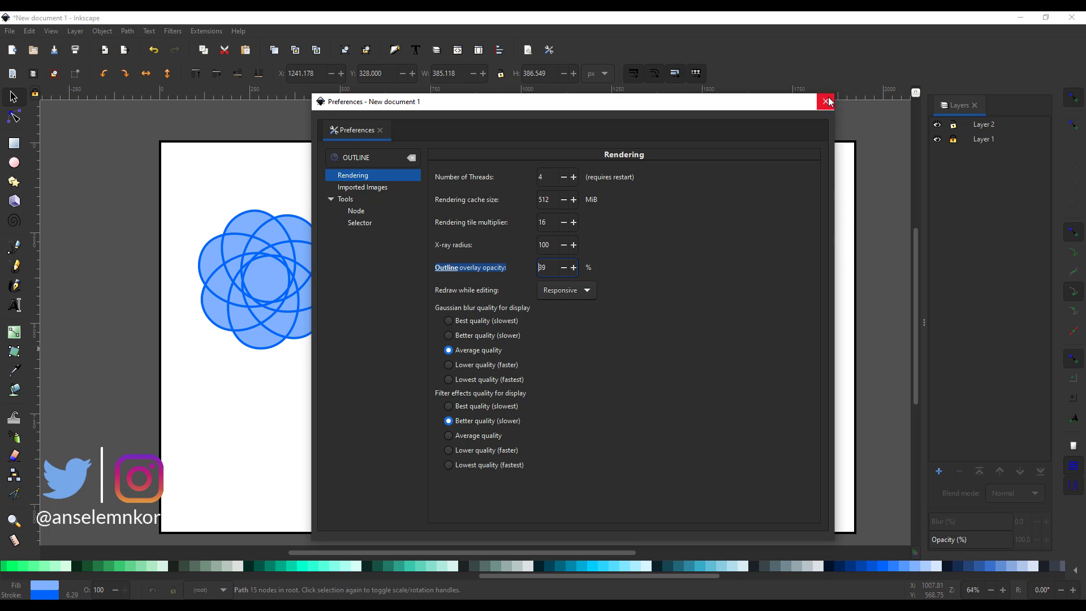
pyautogui.click(825, 101)
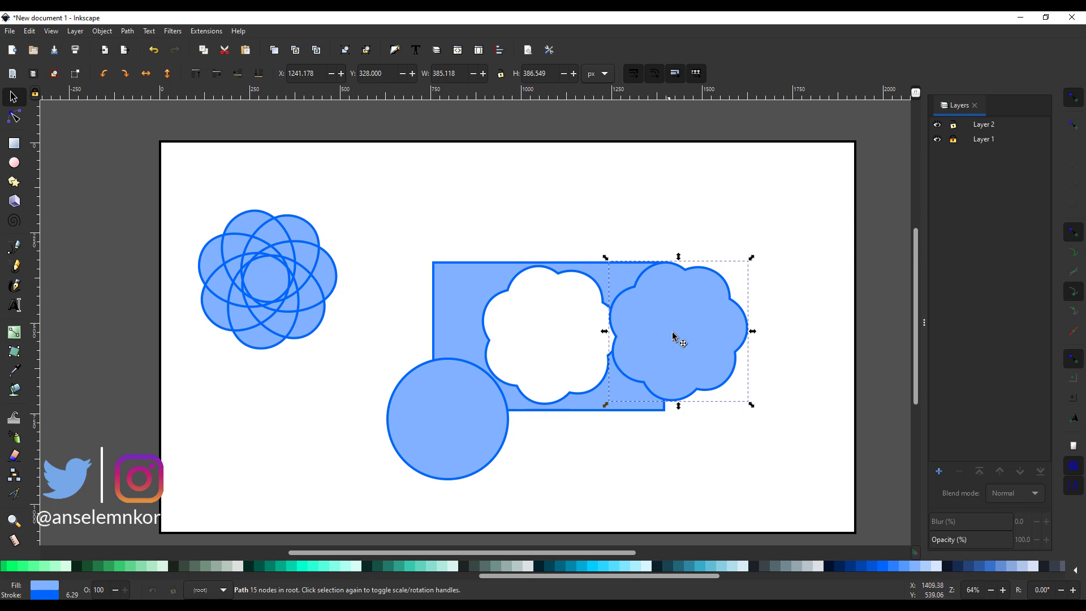
# Move the solid flower to the top-right corner, rotate it slightly and enlarge it a little
pyautogui.click(688, 323)
pyautogui.moveTo(698, 315); pyautogui.dragTo(759, 226)
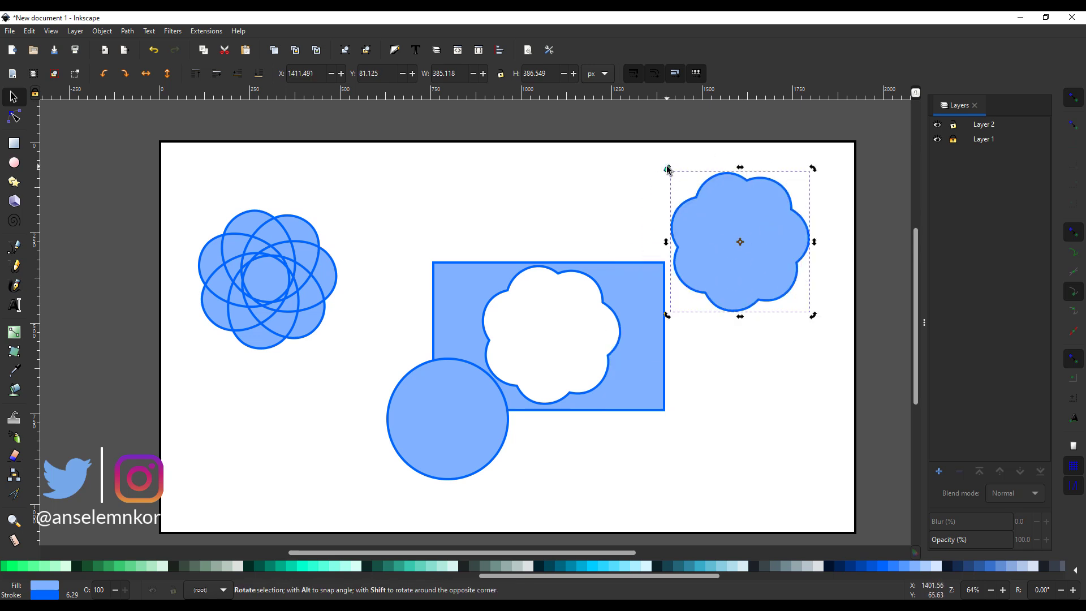
pyautogui.moveTo(667, 165); pyautogui.dragTo(665, 171)
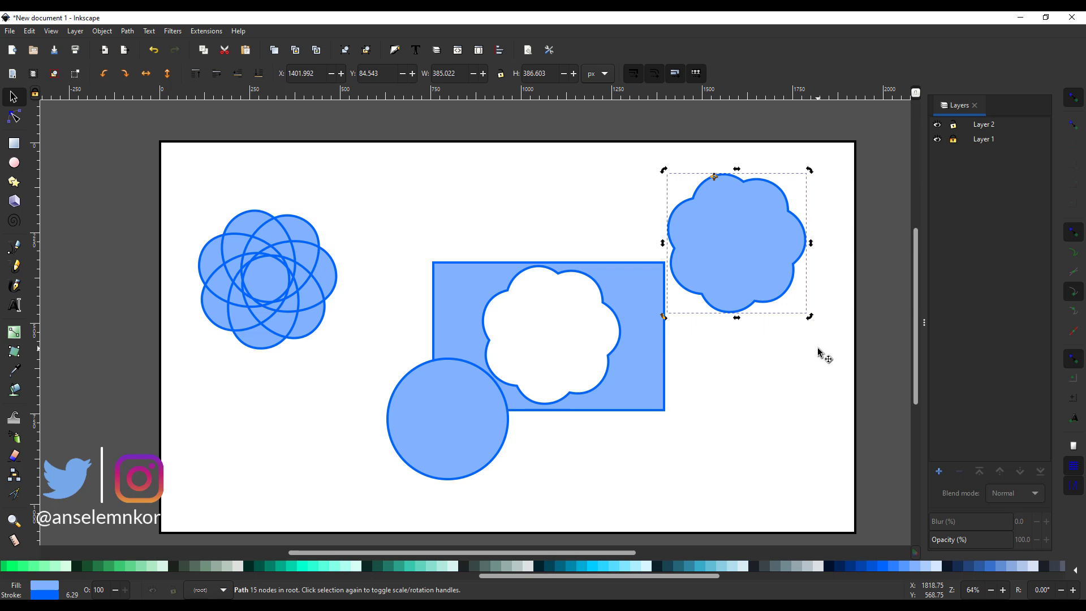
pyautogui.click(748, 247)
pyautogui.moveTo(664, 169)
pyautogui.mouseDown()
pyautogui.moveTo(631, 151)
pyautogui.moveTo(653, 162)
pyautogui.mouseUp()
# Rotate the flower about 28 degrees clockwise and settle it at the upper right
pyautogui.moveTo(742, 258); pyautogui.dragTo(751, 325)
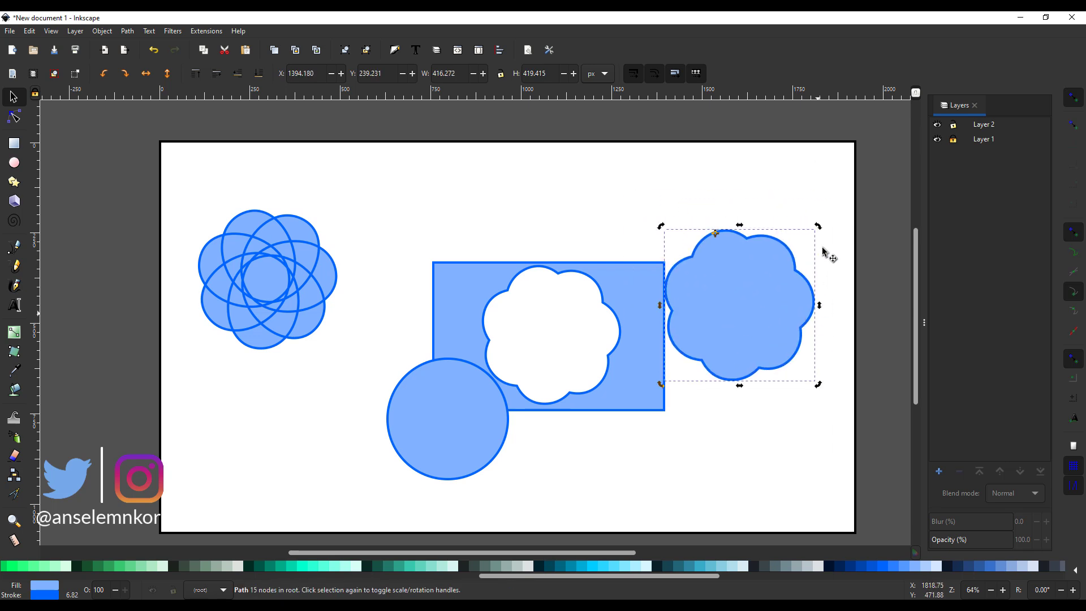
pyautogui.moveTo(818, 226); pyautogui.dragTo(830, 282)
pyautogui.moveTo(720, 356); pyautogui.dragTo(761, 309)
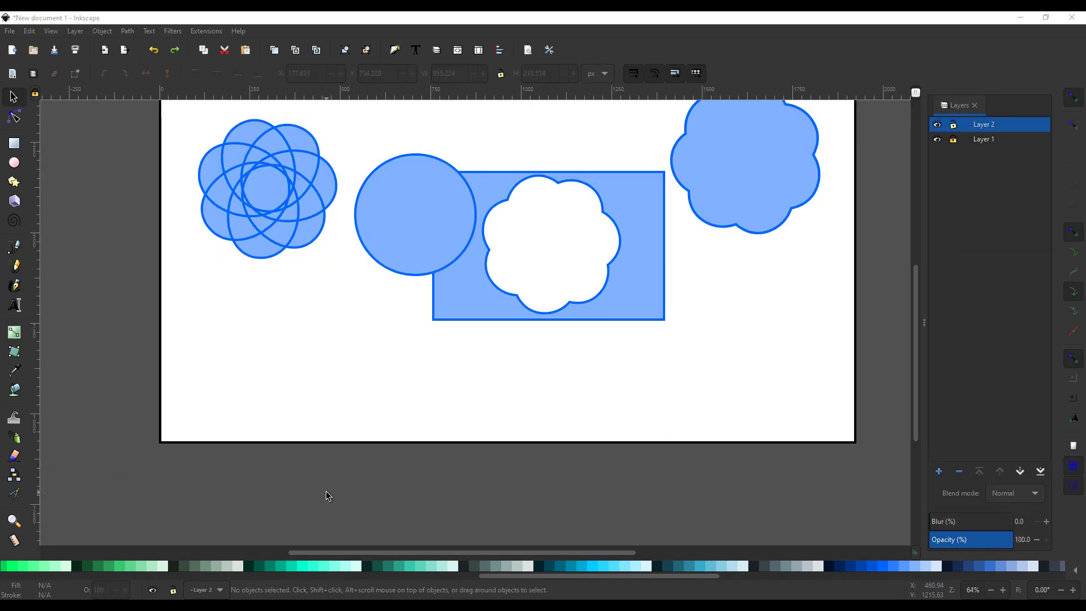
# With the Pencil tool, draw a trial wavy line across the lower page, then undo it
pyautogui.click(15, 267)
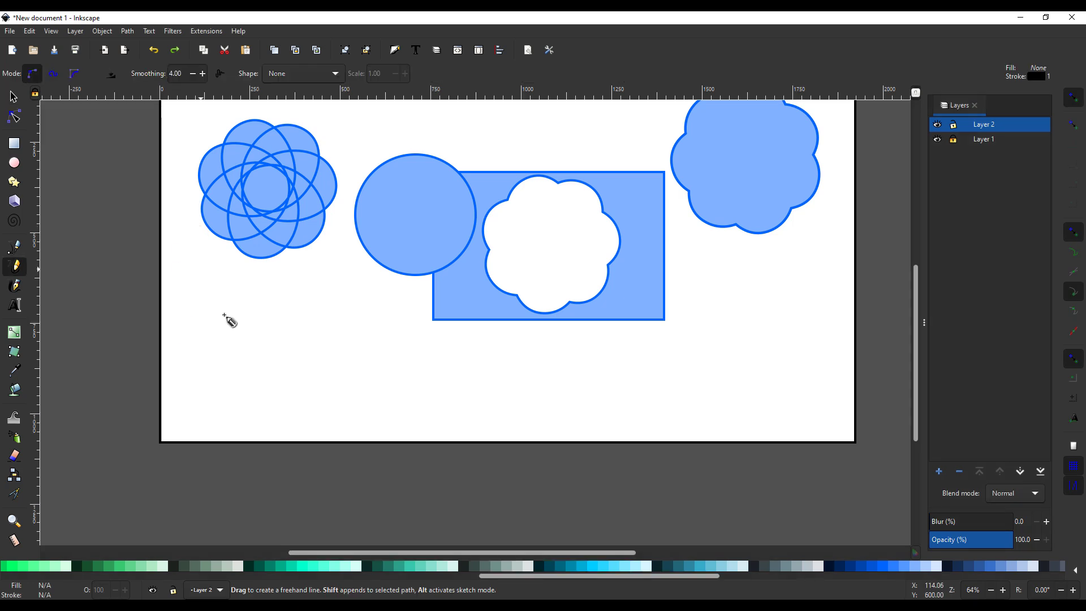
pyautogui.moveTo(184, 403)
pyautogui.mouseDown()
pyautogui.moveTo(196, 361)
pyautogui.moveTo(265, 330)
pyautogui.moveTo(338, 393)
pyautogui.moveTo(503, 361)
pyautogui.moveTo(595, 404)
pyautogui.moveTo(694, 382)
pyautogui.mouseUp()
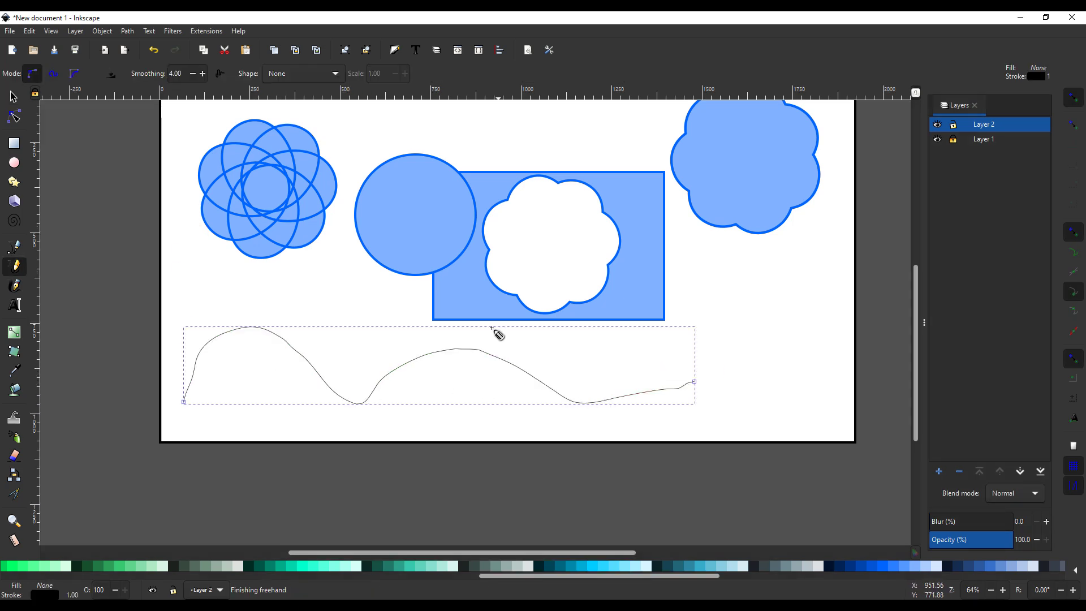
pyautogui.hotkey('ctrl', 'z')
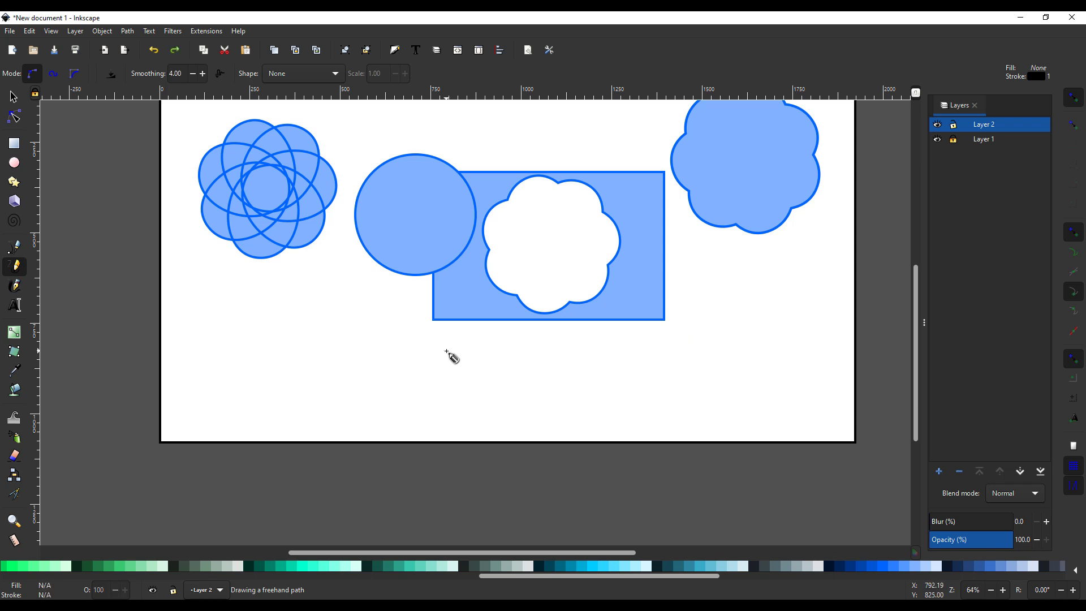
# Set the Pencil shape to Ellipse and undo a thick black trial stroke
pyautogui.click(300, 80)
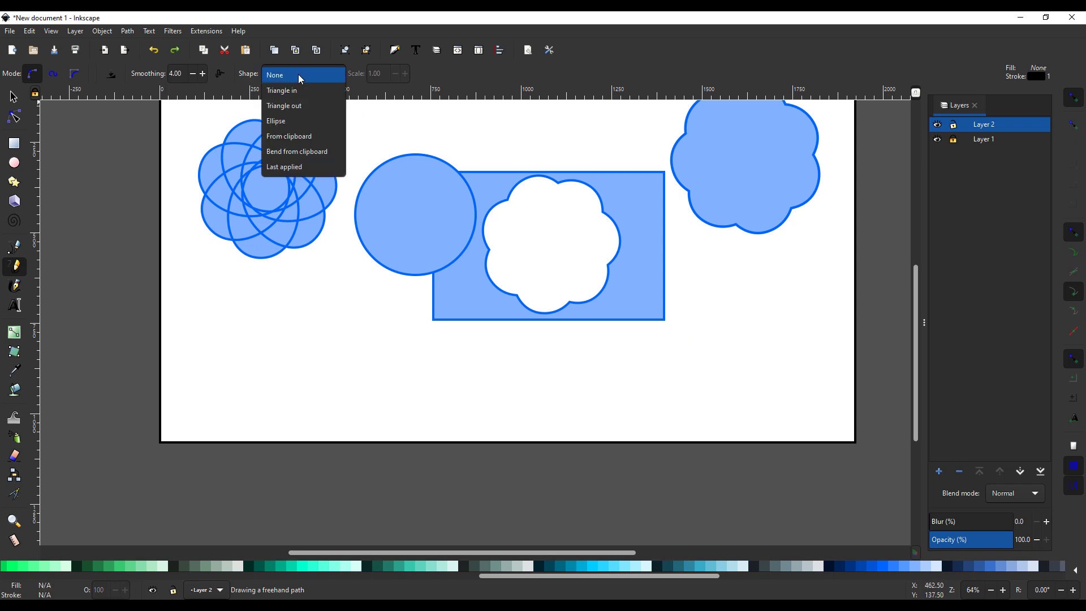
pyautogui.click(302, 121)
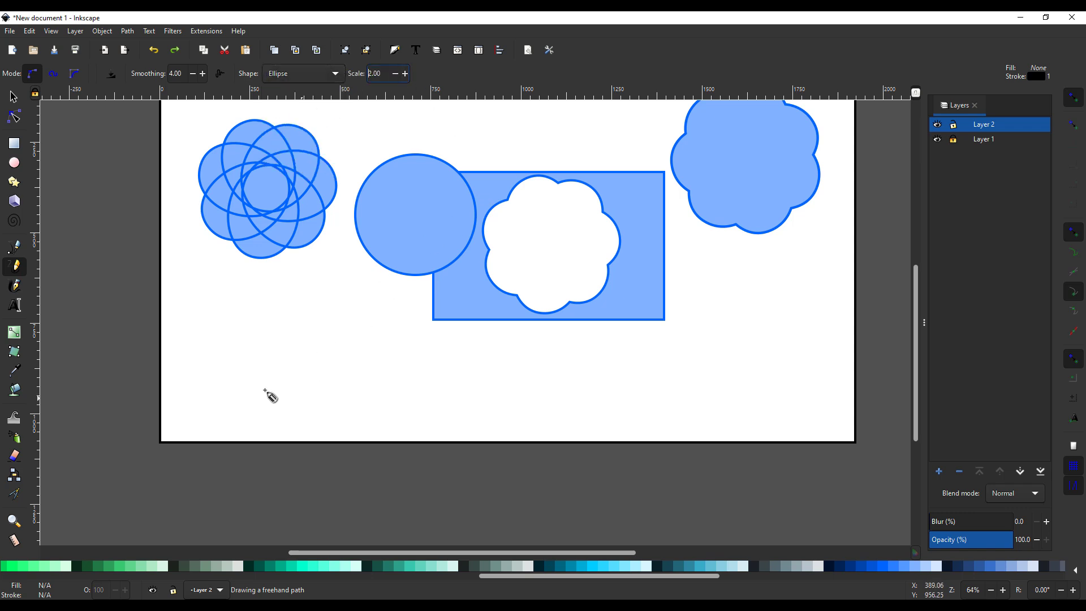
pyautogui.moveTo(201, 407)
pyautogui.mouseDown()
pyautogui.moveTo(211, 342)
pyautogui.moveTo(319, 324)
pyautogui.moveTo(424, 401)
pyautogui.moveTo(565, 338)
pyautogui.moveTo(749, 376)
pyautogui.mouseUp()
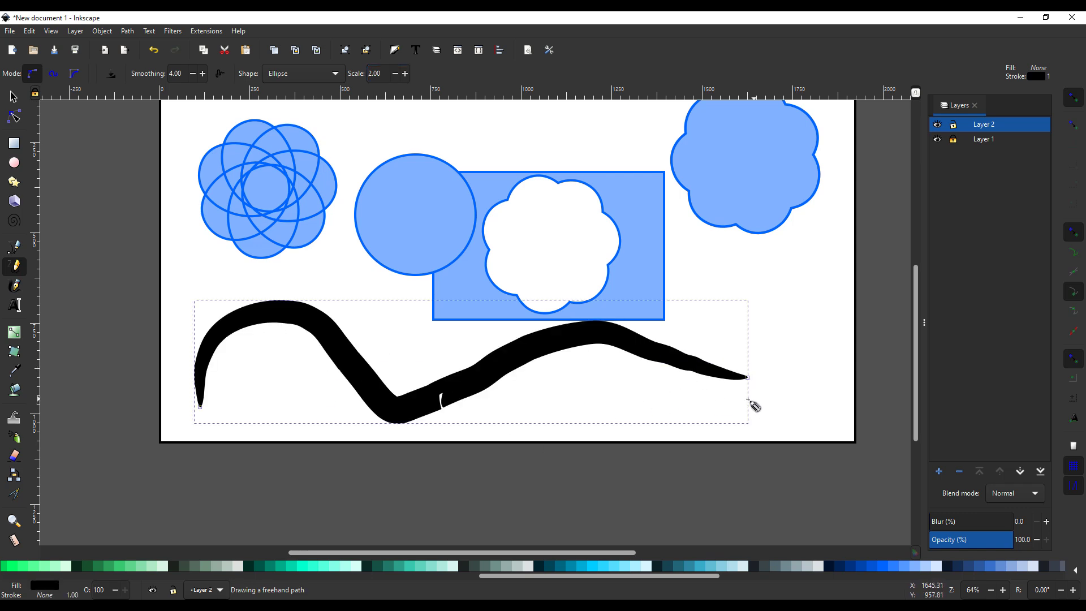
pyautogui.hotkey('ctrl', 'z')
# Draw and undo two more trial Ellipse strokes across the lower page
pyautogui.moveTo(205, 392)
pyautogui.mouseDown()
pyautogui.moveTo(315, 323)
pyautogui.moveTo(410, 387)
pyautogui.moveTo(643, 345)
pyautogui.moveTo(730, 343)
pyautogui.moveTo(706, 353)
pyautogui.mouseUp()
pyautogui.hotkey('ctrl', 'z')
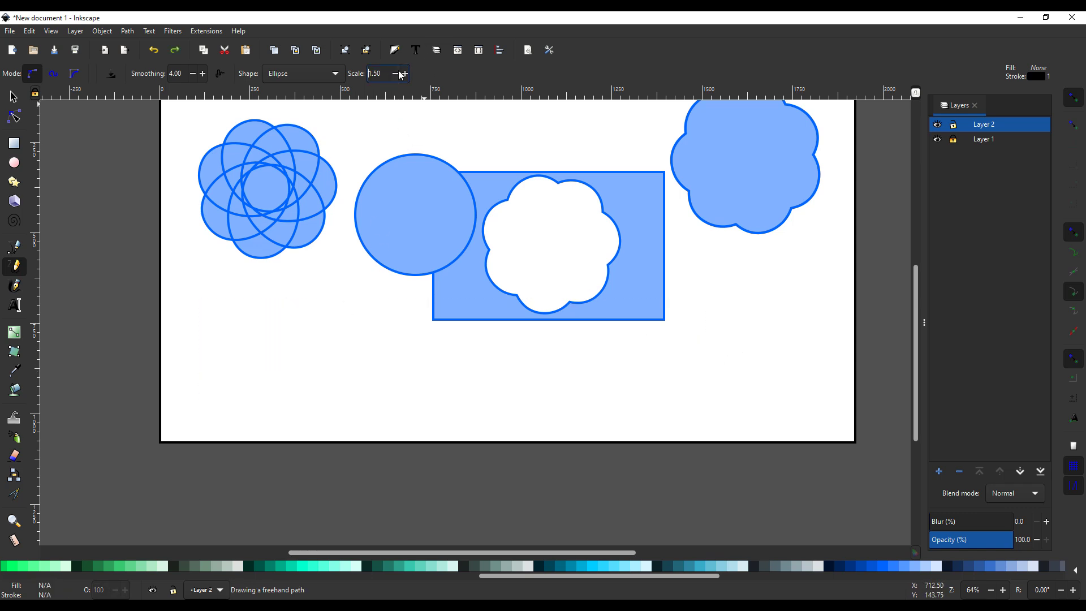
pyautogui.moveTo(208, 406)
pyautogui.mouseDown()
pyautogui.moveTo(333, 324)
pyautogui.moveTo(571, 361)
pyautogui.moveTo(815, 323)
pyautogui.mouseUp()
pyautogui.hotkey('ctrl', 'z')
# Try a Triangle out pencil stroke across the page, then undo it
pyautogui.click(304, 77)
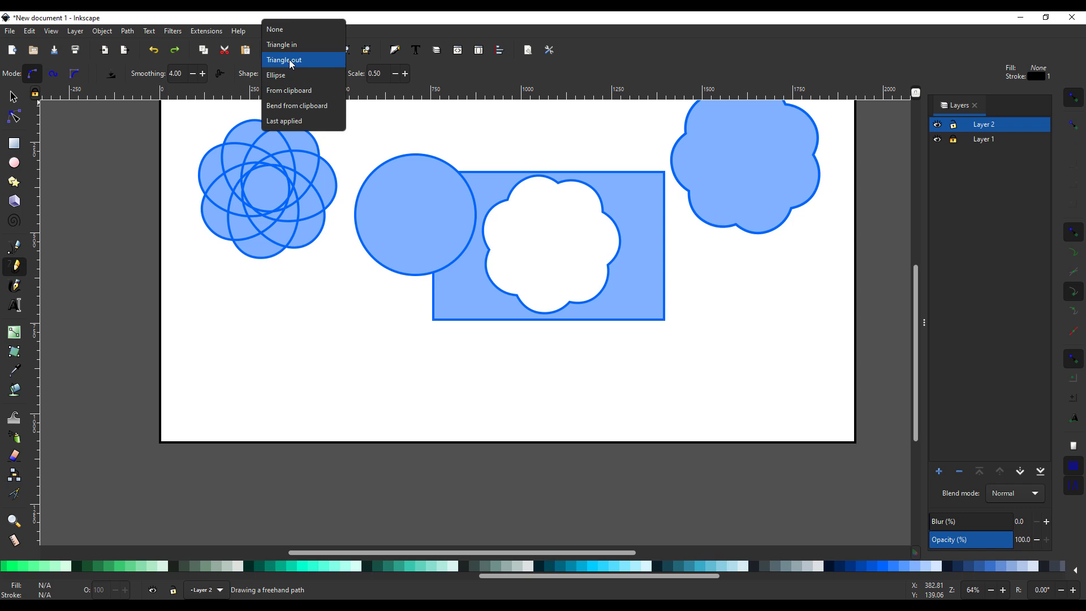
pyautogui.click(291, 60)
pyautogui.moveTo(202, 397)
pyautogui.mouseDown()
pyautogui.moveTo(220, 331)
pyautogui.moveTo(322, 300)
pyautogui.moveTo(411, 396)
pyautogui.moveTo(610, 344)
pyautogui.moveTo(752, 343)
pyautogui.mouseUp()
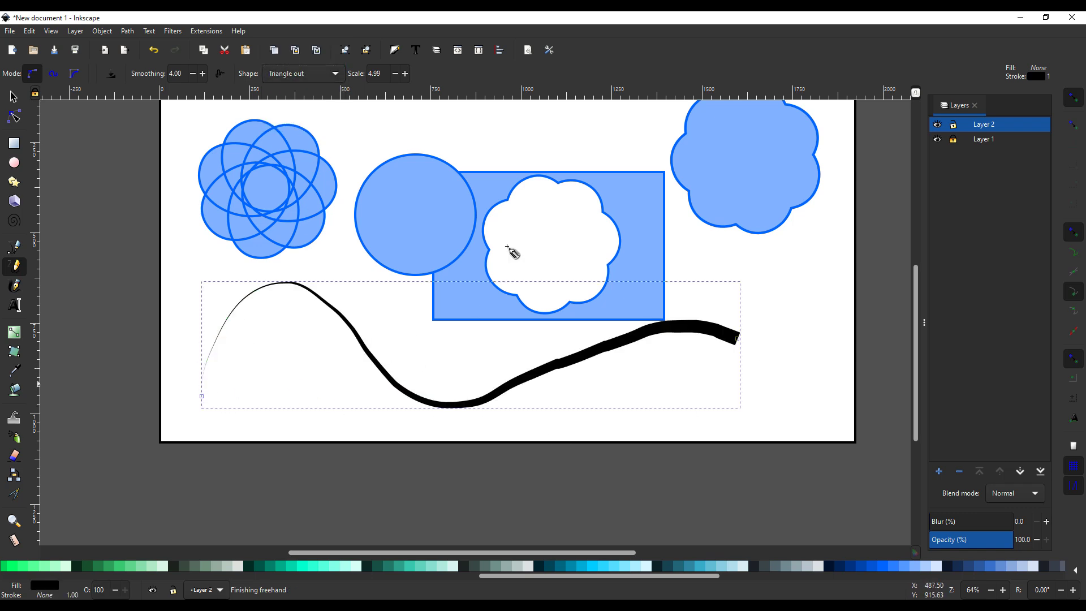
pyautogui.hotkey('ctrl', 'z')
# Switch the Pencil shape to Triangle in and draw a wavy tapered stroke
pyautogui.click(314, 74)
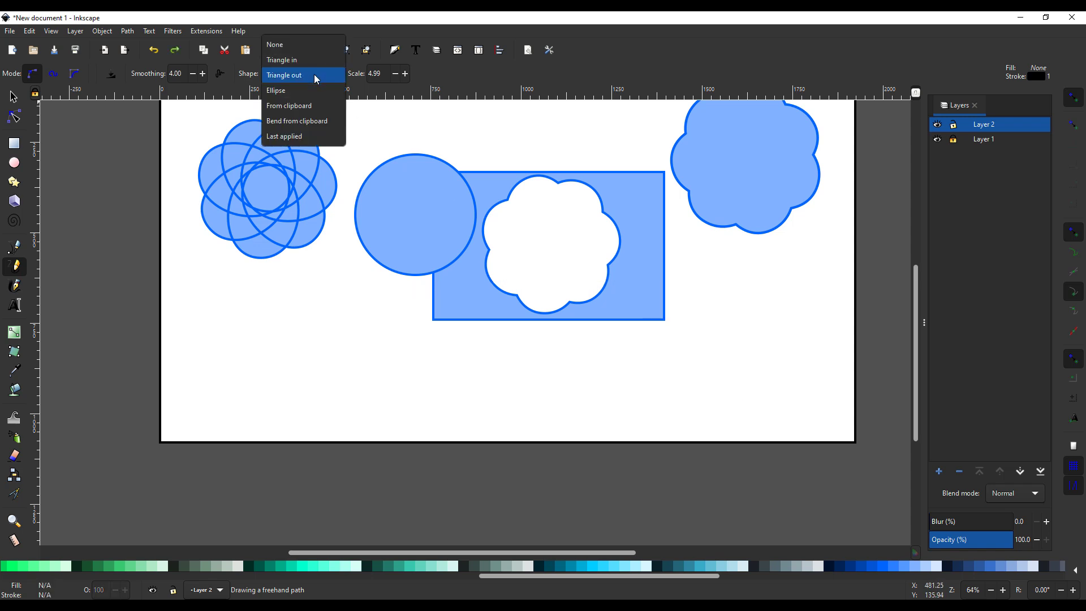
pyautogui.click(293, 58)
pyautogui.moveTo(192, 407)
pyautogui.mouseDown()
pyautogui.moveTo(193, 356)
pyautogui.moveTo(300, 312)
pyautogui.moveTo(457, 397)
pyautogui.moveTo(756, 339)
pyautogui.mouseUp()
# Raise the stroke Scale to 8.99, then bring it back down to 4.99
pyautogui.click(405, 73)
pyautogui.click(405, 73)
pyautogui.click(405, 74)
pyautogui.click(405, 73)
pyautogui.click(394, 73)
pyautogui.click(395, 73)
pyautogui.click(395, 73)
pyautogui.click(395, 74)
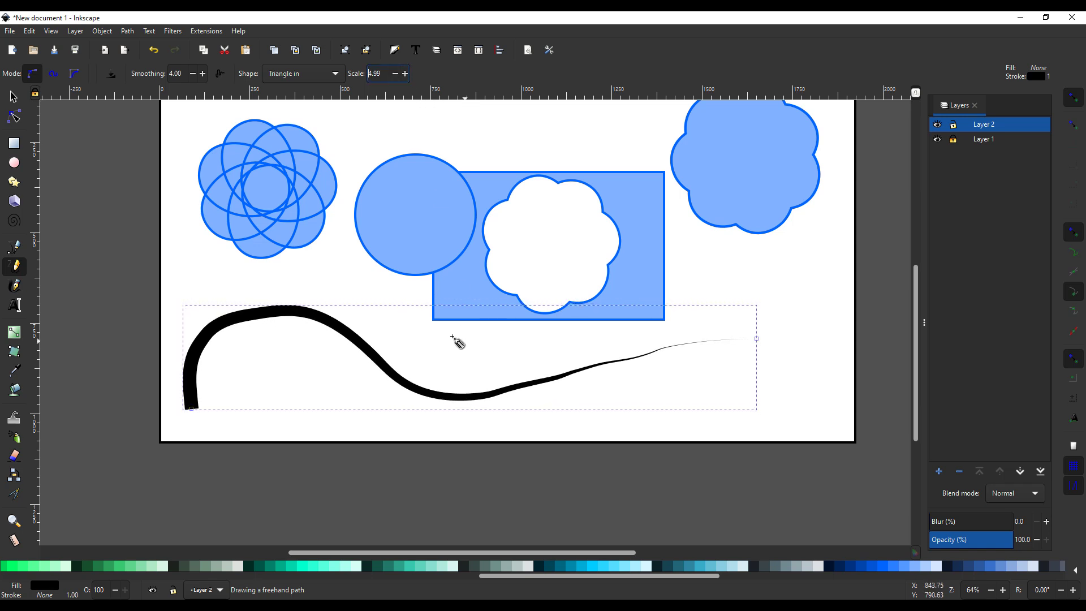
pyautogui.scroll(2, 458, 342)
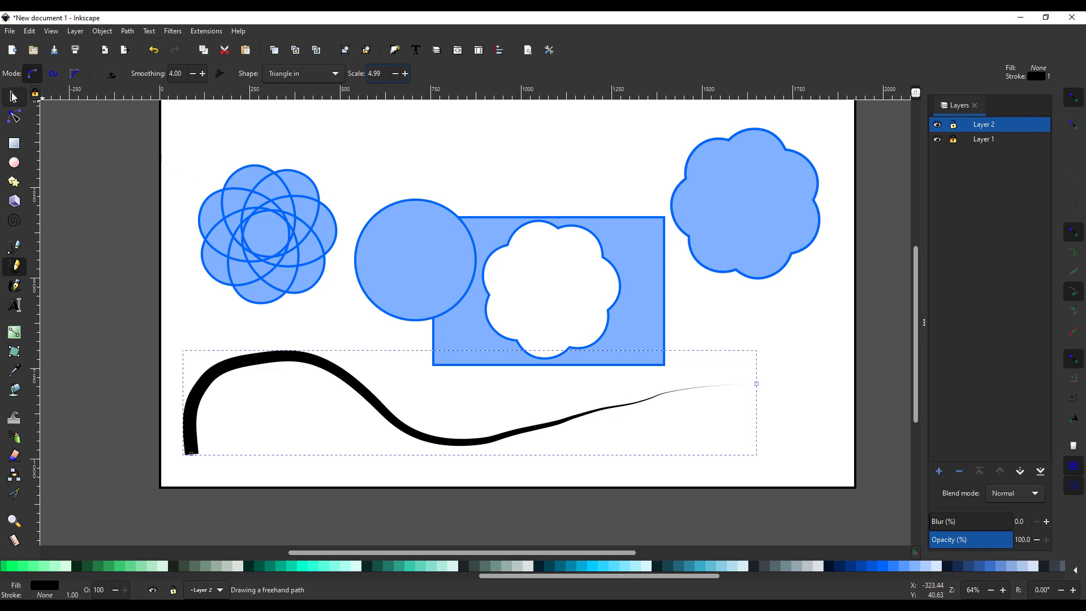
pyautogui.click(14, 97)
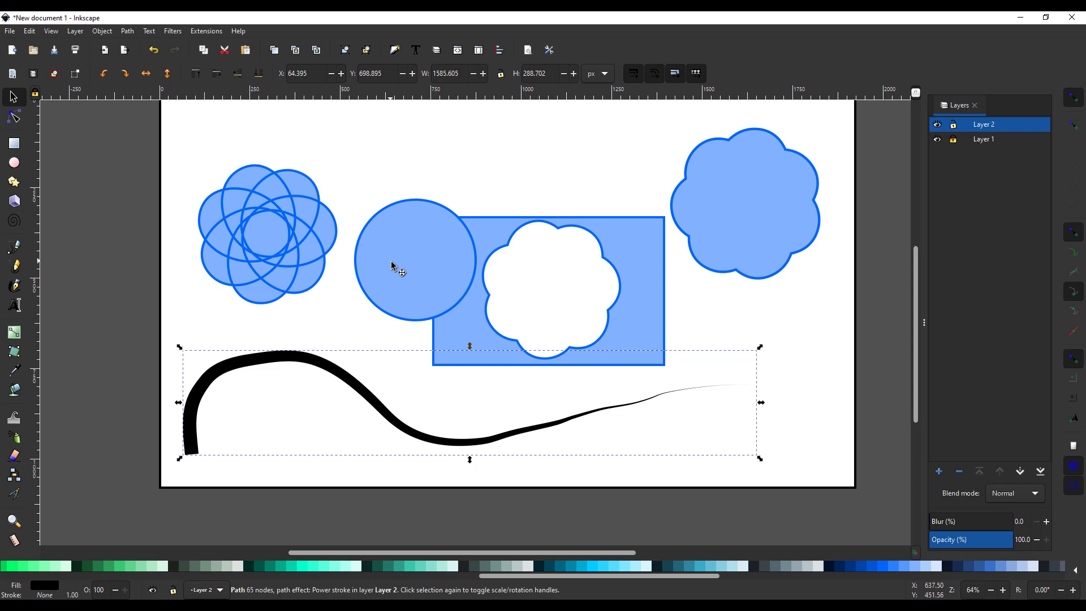
pyautogui.keyDown('shift'); pyautogui.click(423, 259); pyautogui.keyUp('shift')
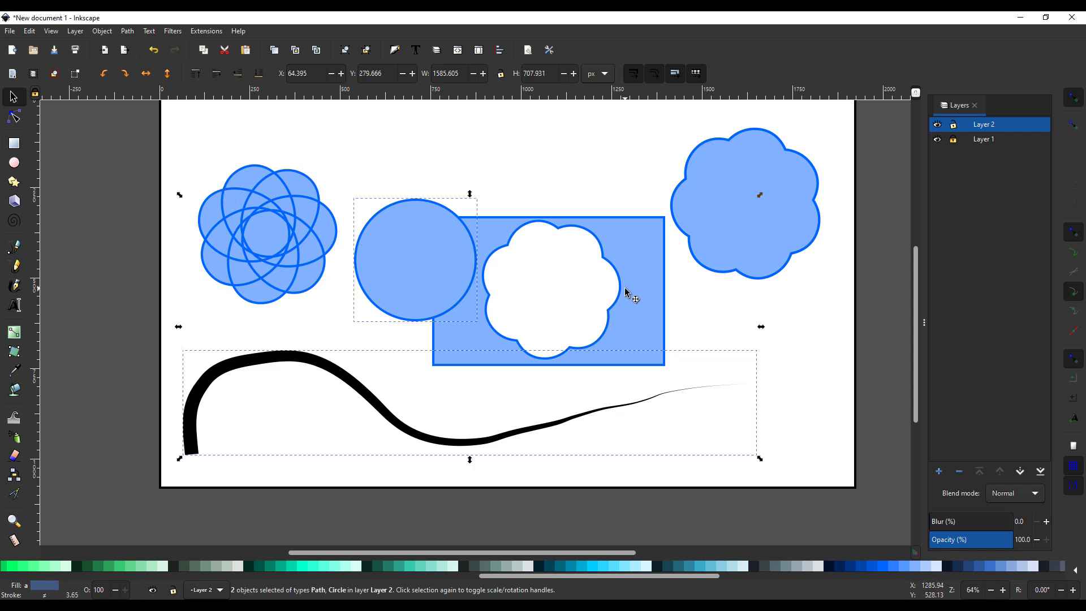
pyautogui.keyDown('shift'); pyautogui.click(689, 240); pyautogui.keyUp('shift')
pyautogui.scroll(2, 576, 251)
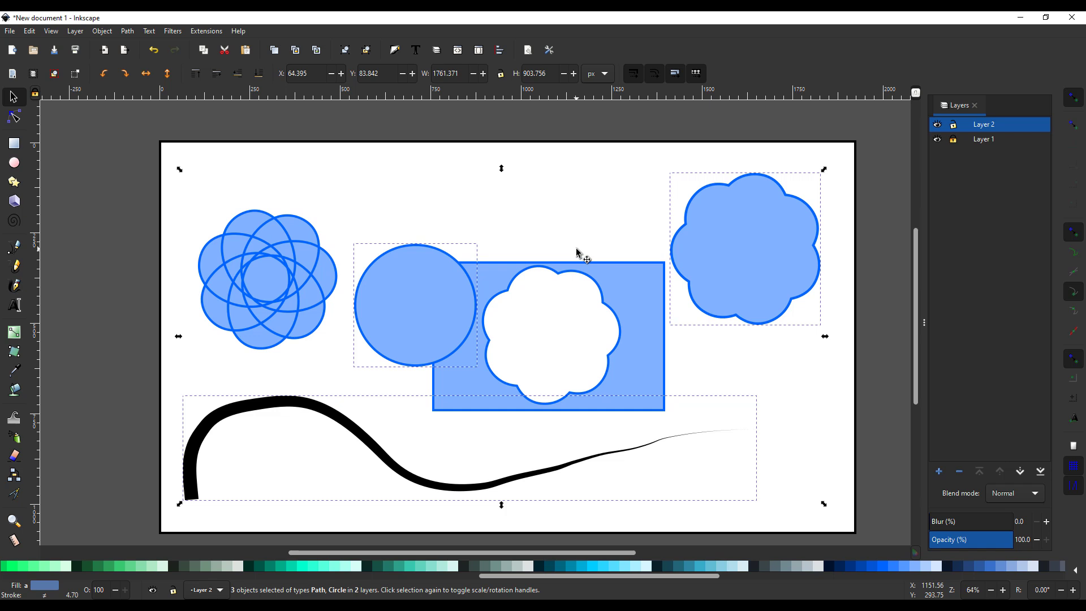
pyautogui.click(389, 127)
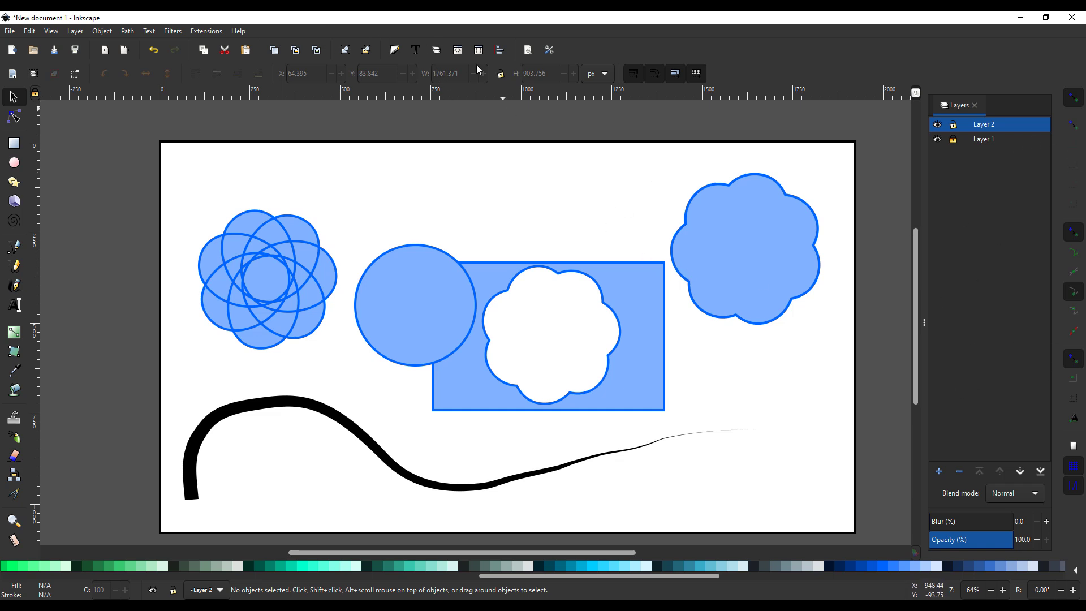
pyautogui.click(458, 50)
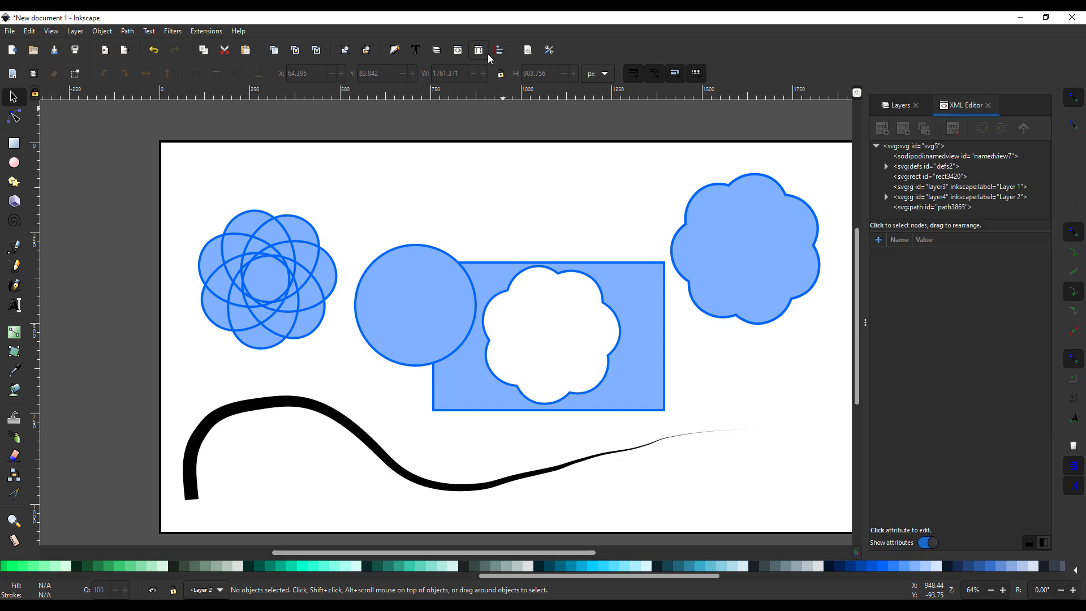
pyautogui.click(478, 50)
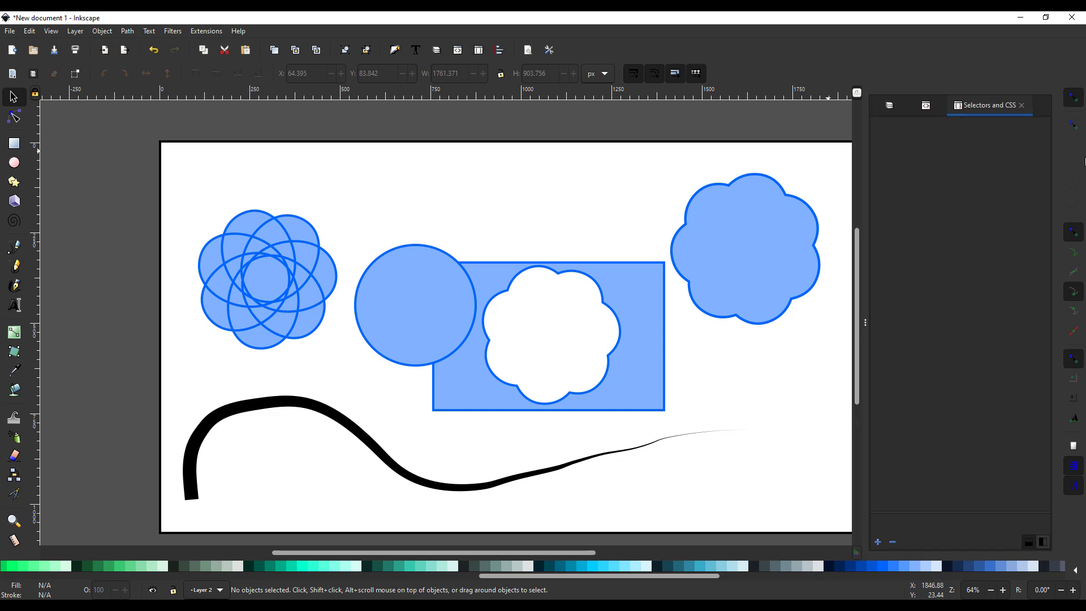
pyautogui.moveTo(982, 113); pyautogui.dragTo(348, 176)
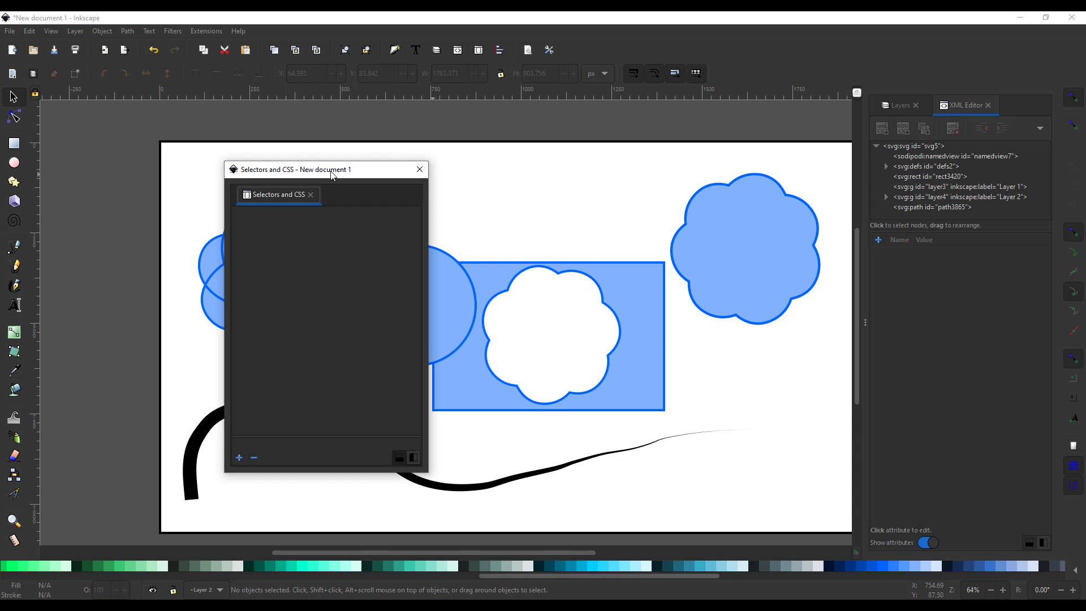
pyautogui.click(419, 170)
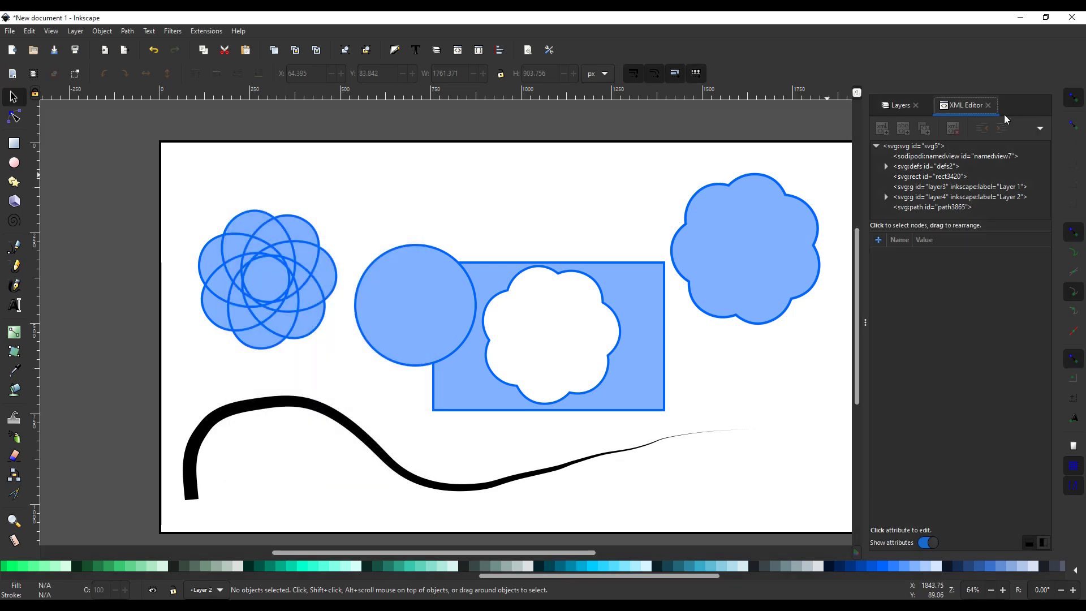
pyautogui.click(989, 105)
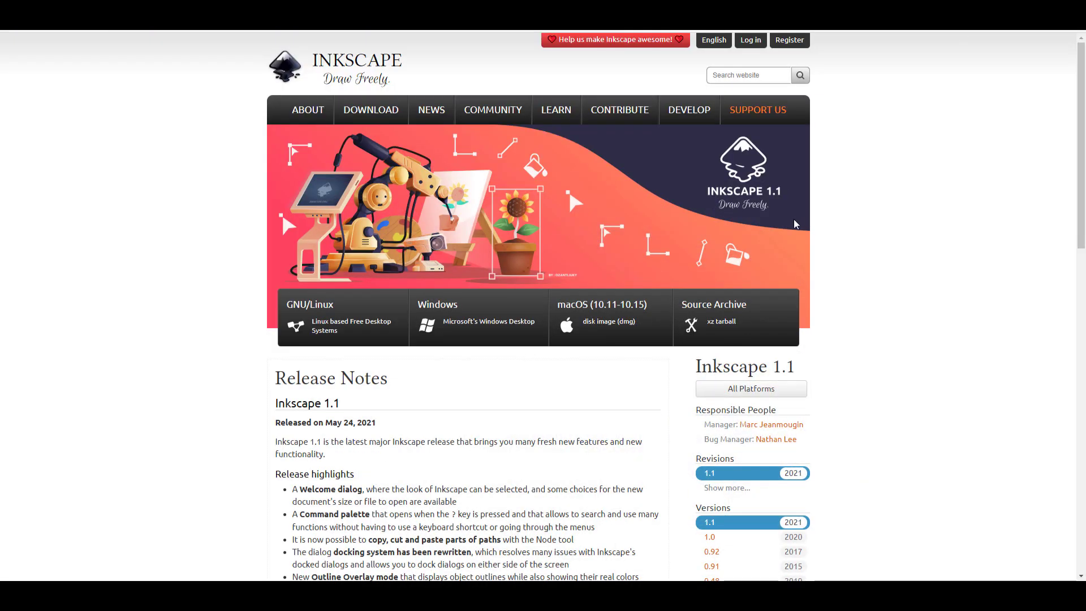
# Scroll down through the Inkscape 1.1 full release notes
pyautogui.scroll(-4, 666, 246)
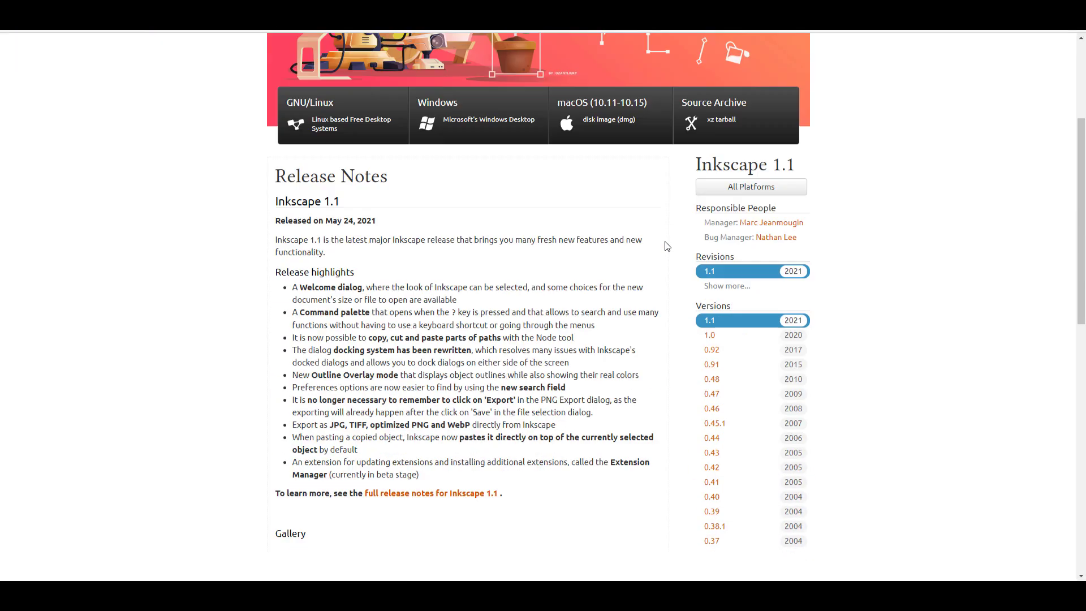
pyautogui.scroll(-2, 666, 246)
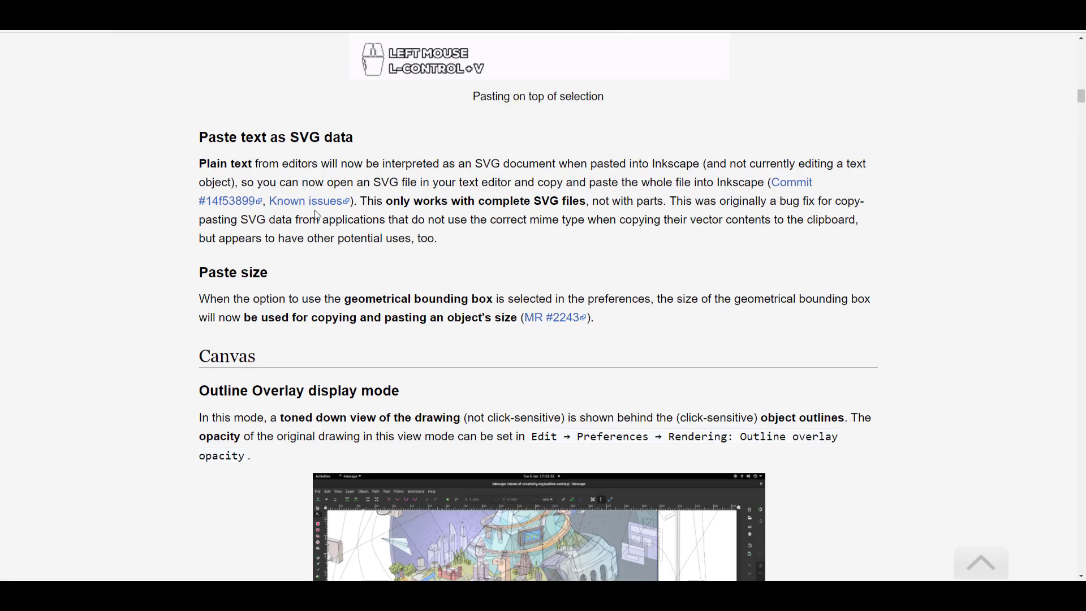
pyautogui.scroll(-20, 316, 215)
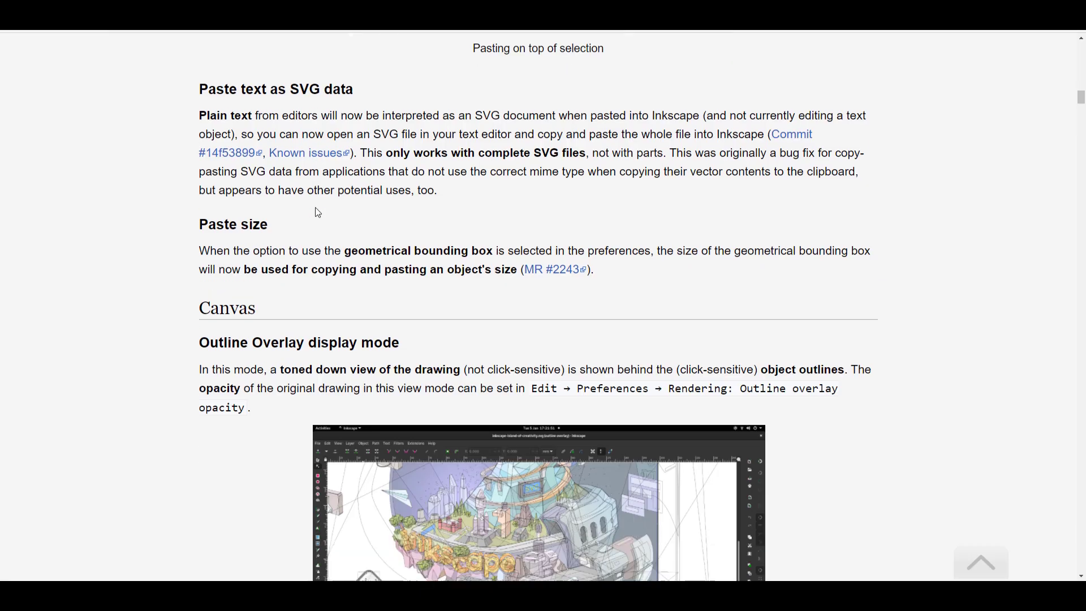
pyautogui.scroll(-20, 317, 198)
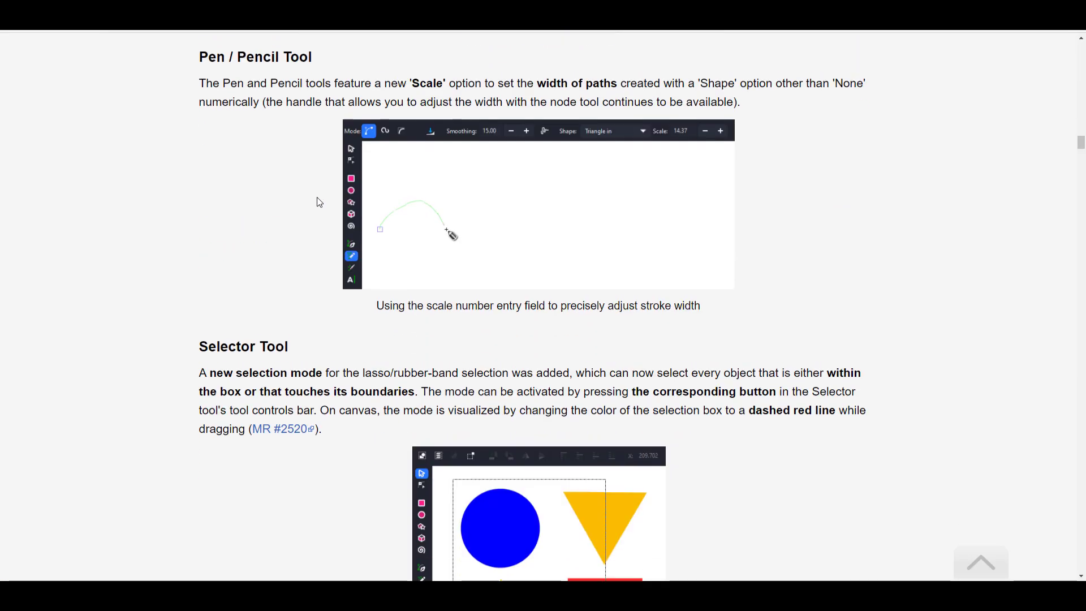
pyautogui.scroll(-20, 318, 200)
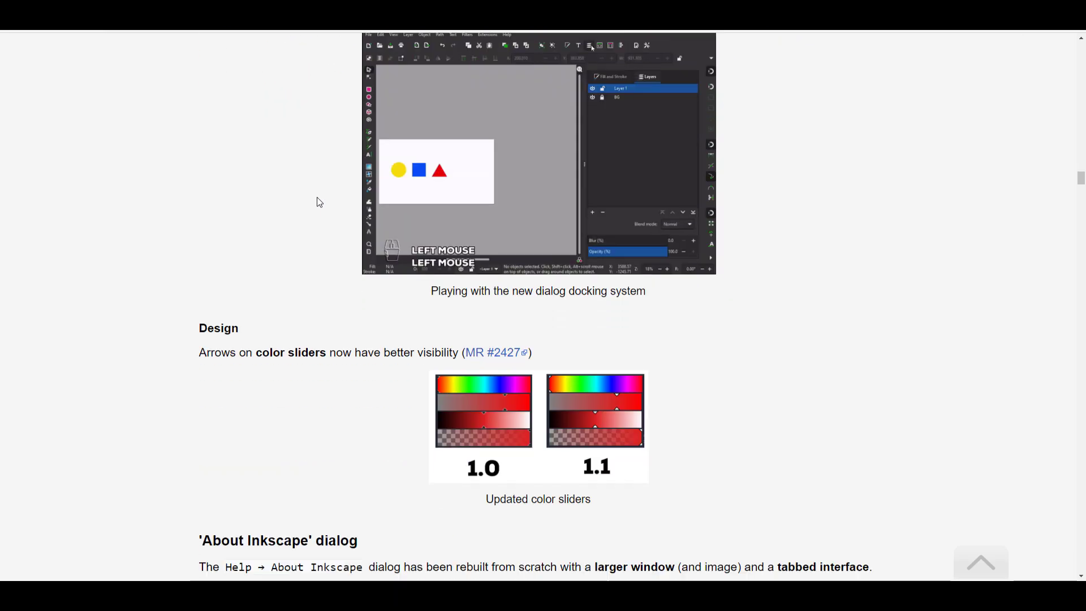
pyautogui.scroll(-2, 315, 205)
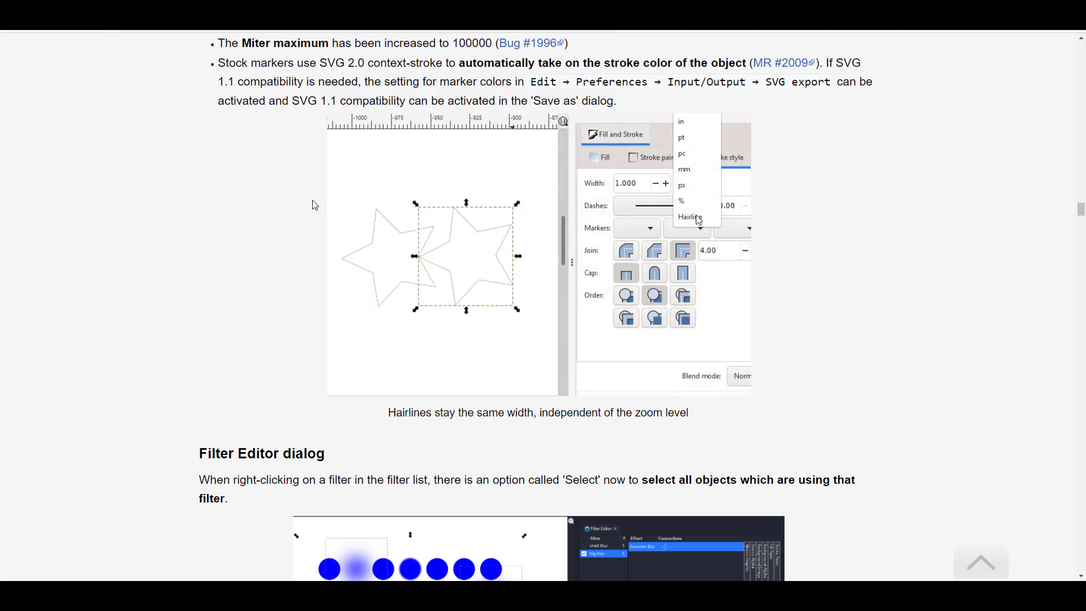
pyautogui.scroll(-20, 312, 204)
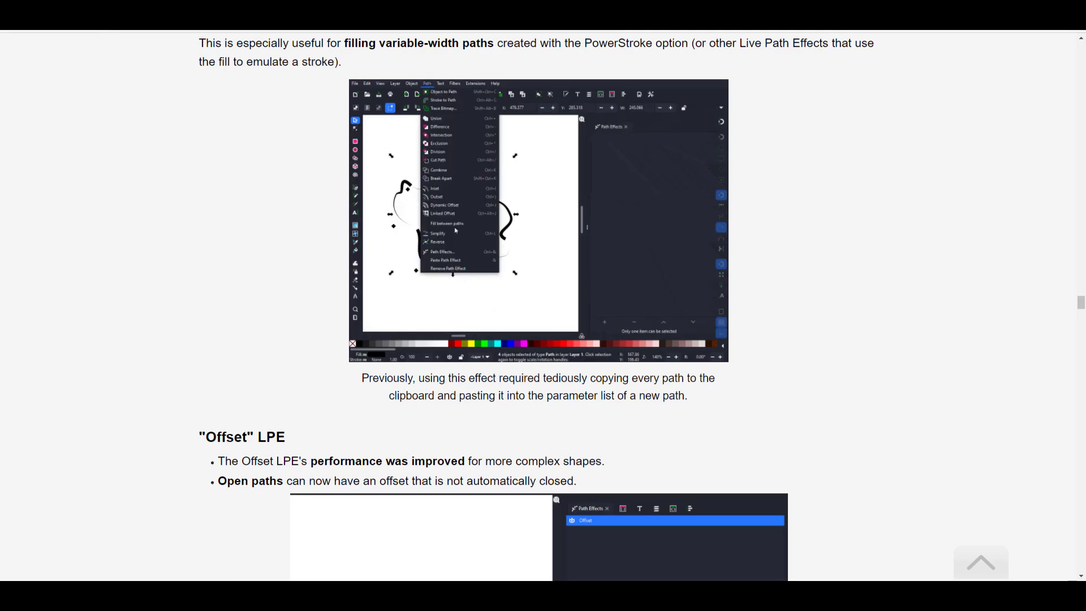
# Go back to the Inkscape 1.1 release page and look over it
pyautogui.hotkey('alt', 'Left')
pyautogui.scroll(2, 357, 232)
pyautogui.scroll(3, 357, 231)
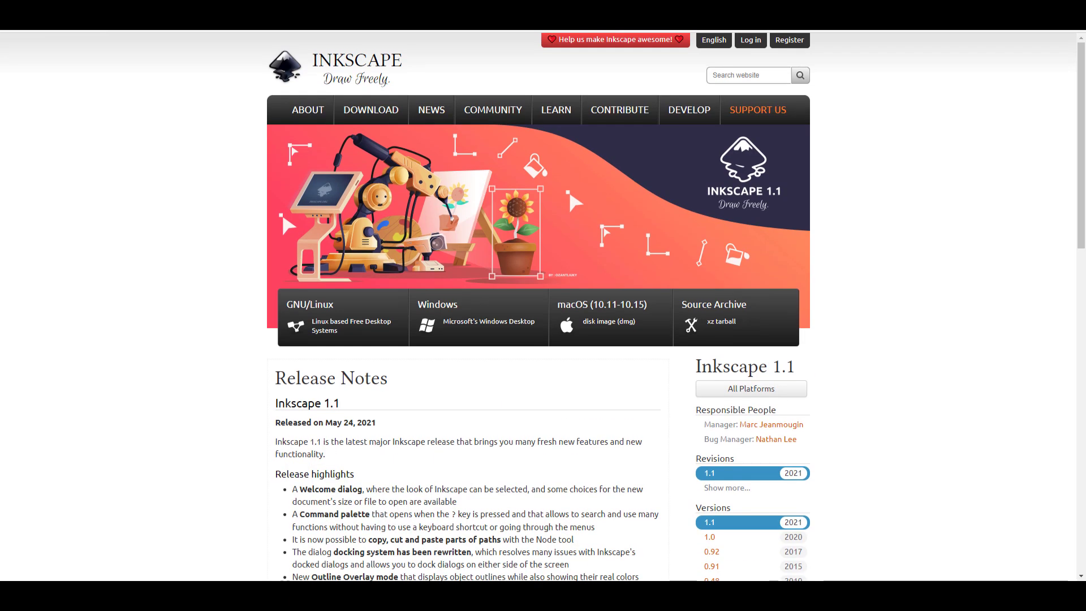
pyautogui.scroll(-2, 531, 285)
pyautogui.scroll(-5, 531, 285)
pyautogui.scroll(5, 531, 284)
# Return to the full release notes and scroll down to the crash-fix list
pyautogui.hotkey('alt', 'Right')
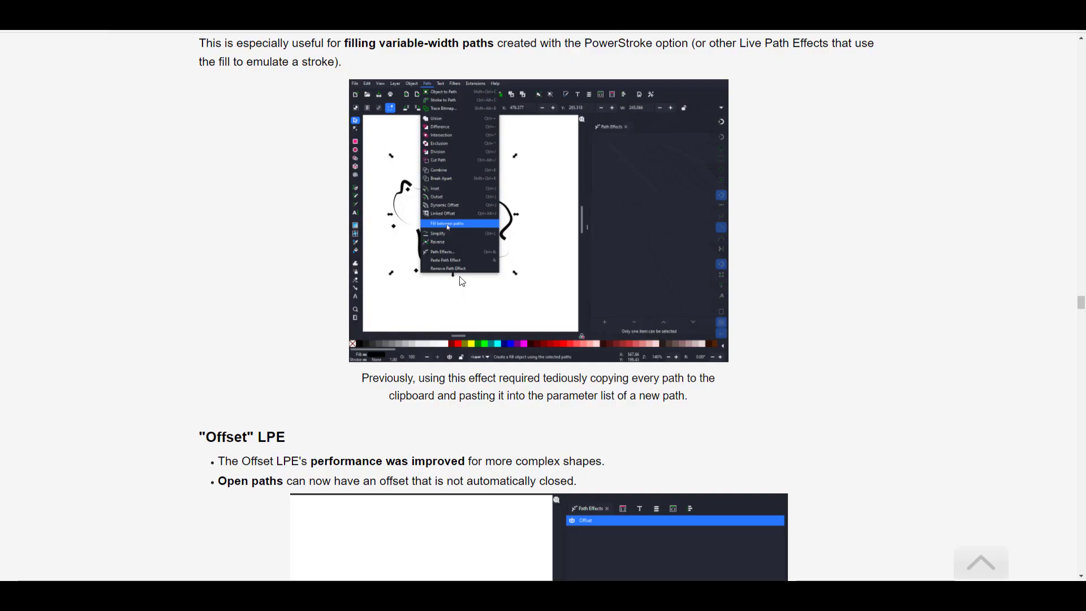
pyautogui.scroll(-4, 473, 329)
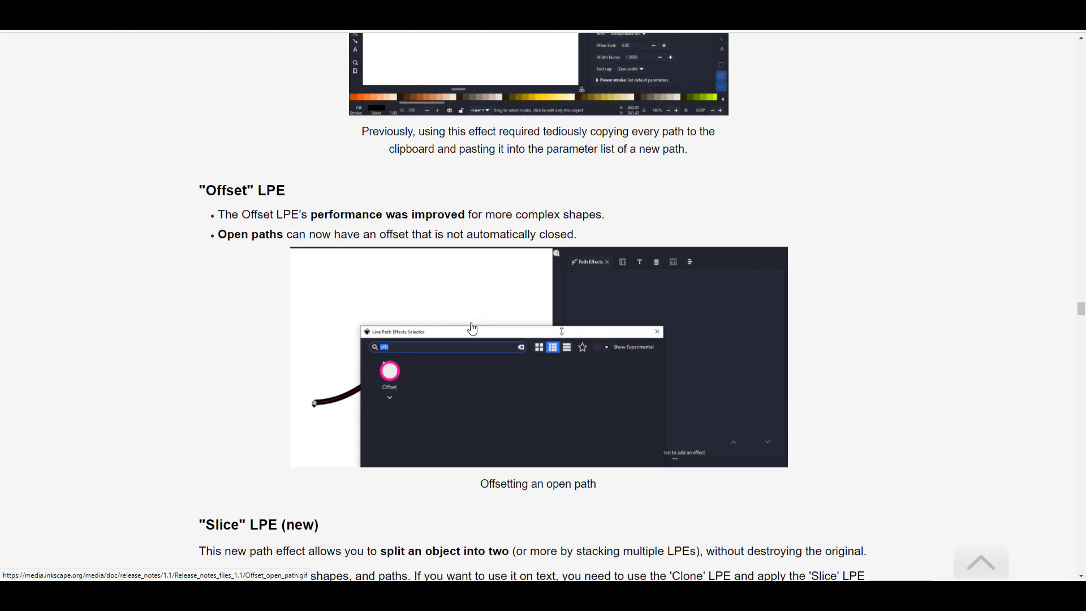
pyautogui.scroll(-9, 472, 327)
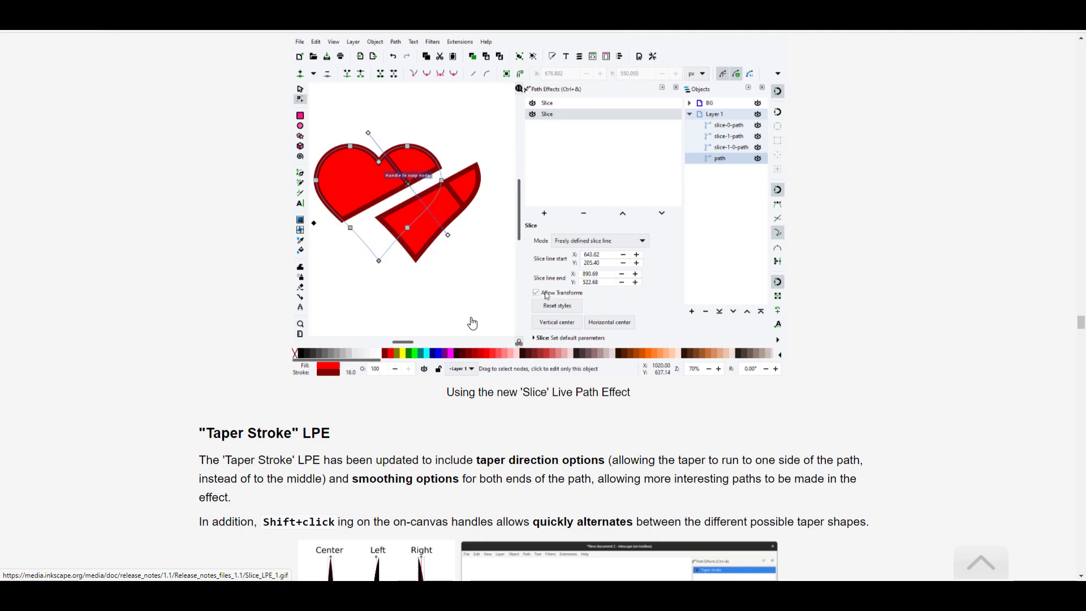
pyautogui.scroll(-12, 451, 316)
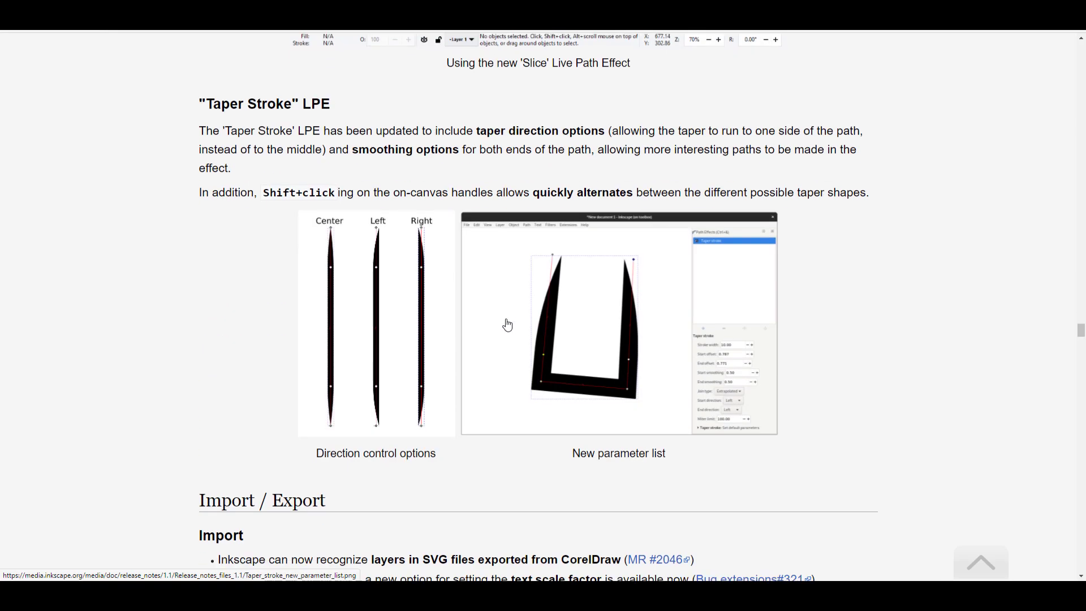
pyautogui.scroll(-15, 529, 281)
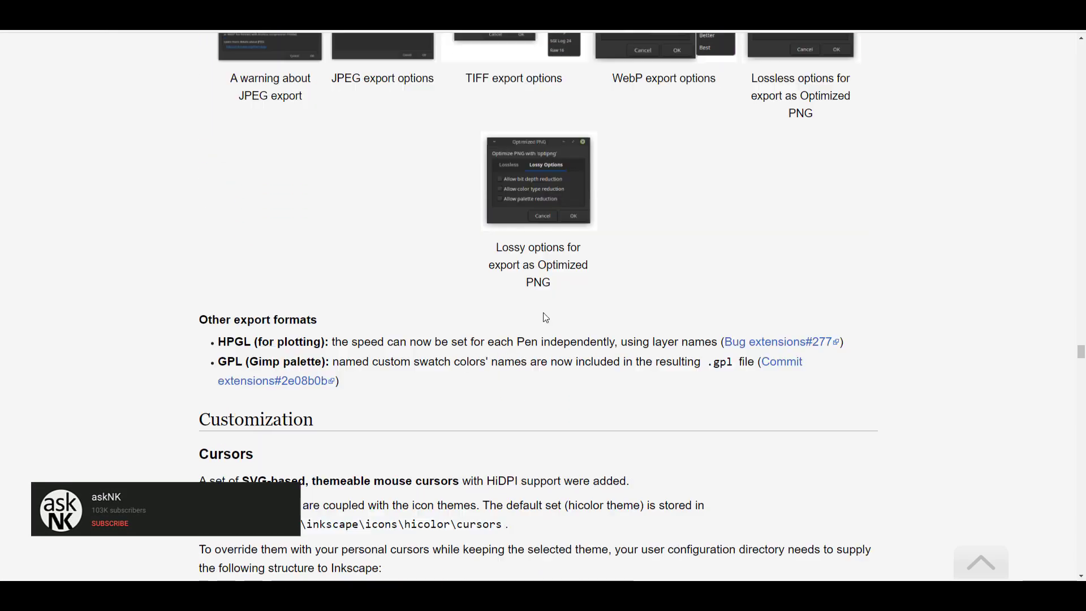
pyautogui.scroll(-15, 544, 320)
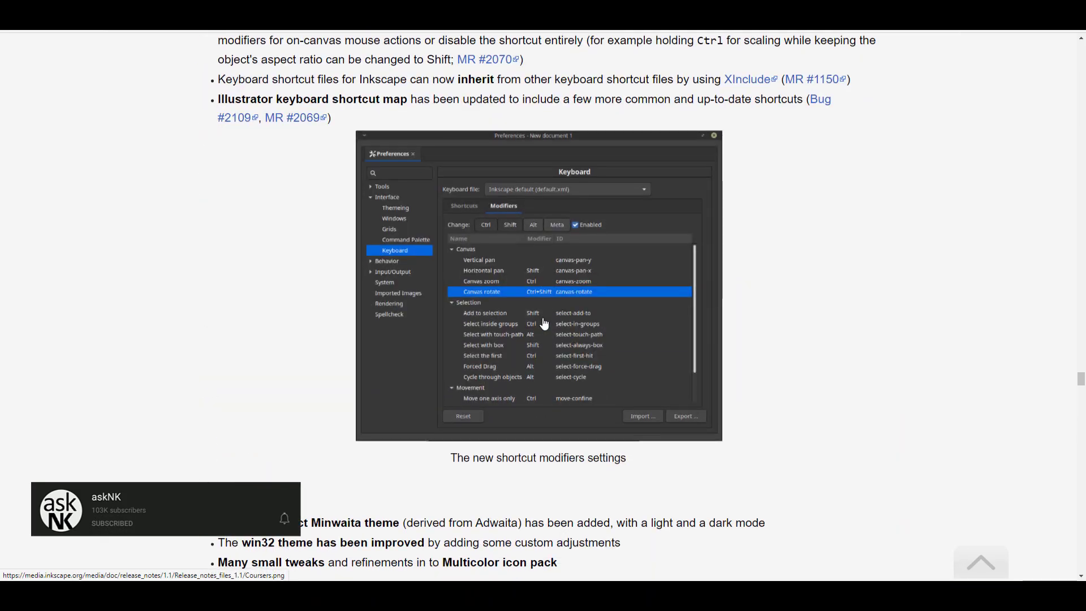
pyautogui.scroll(-15, 544, 324)
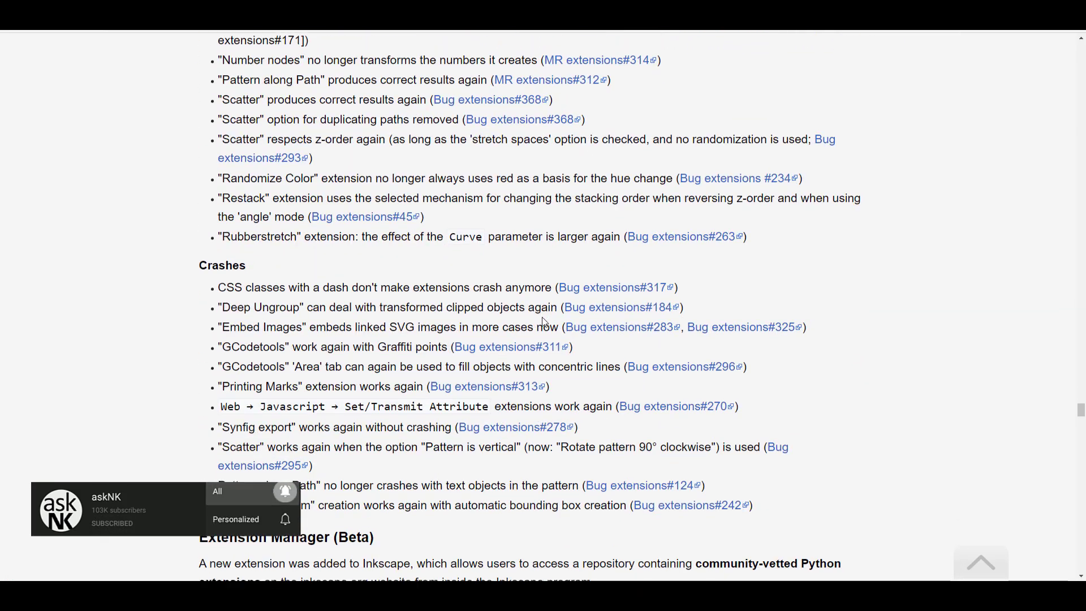
pyautogui.scroll(-15, 540, 310)
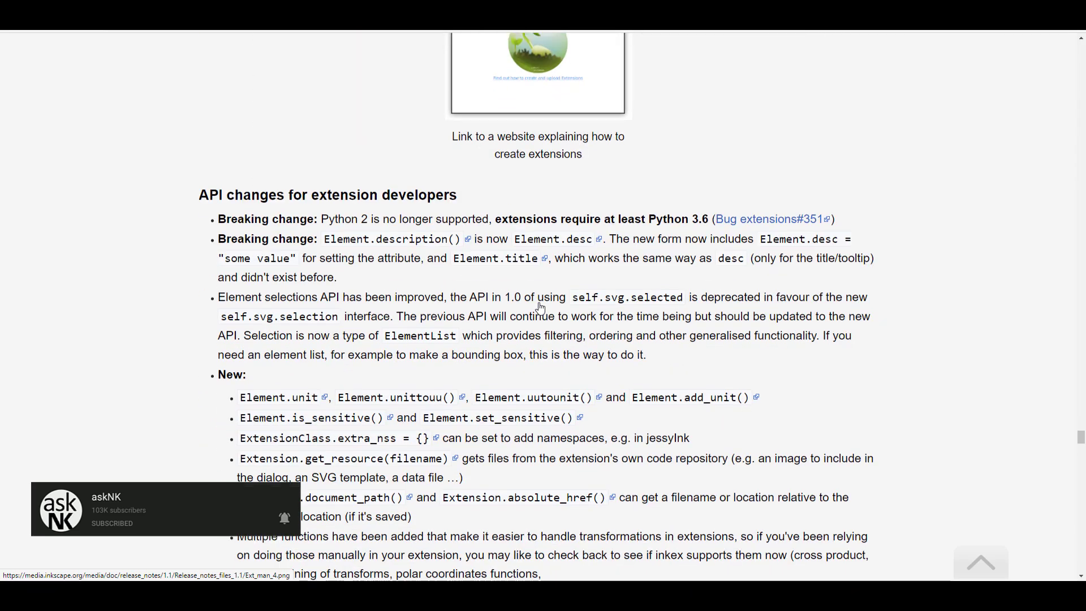
pyautogui.scroll(-15, 541, 307)
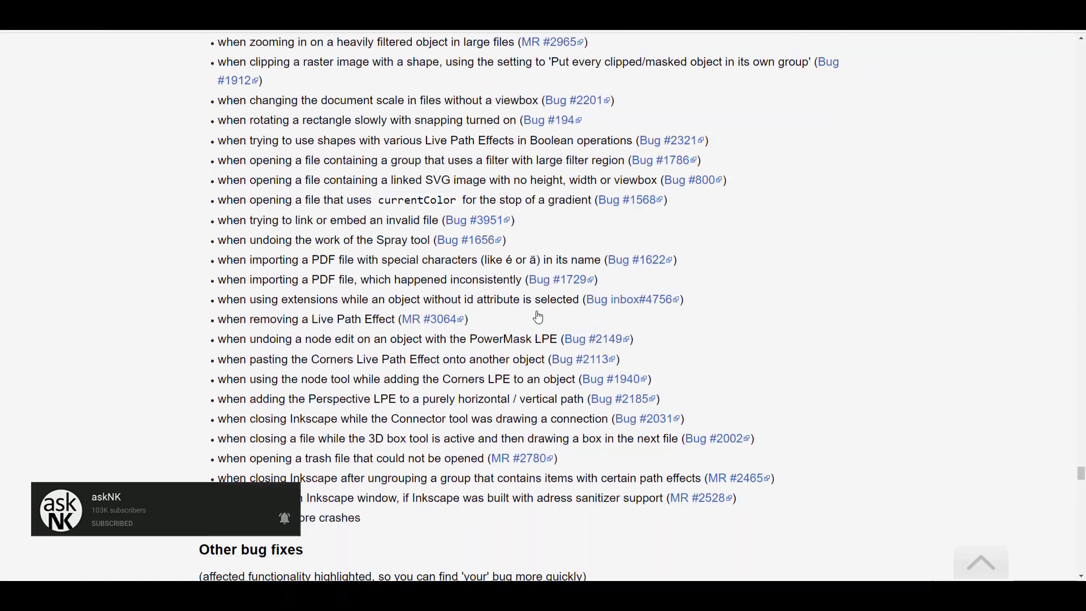